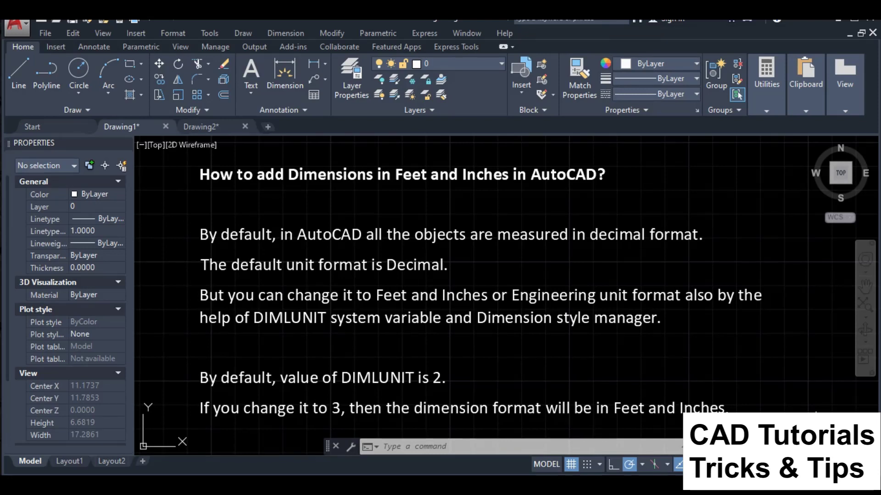
In Drawing2, draw a centre-radius circle to the right of the existing horizontal line
click(196, 122)
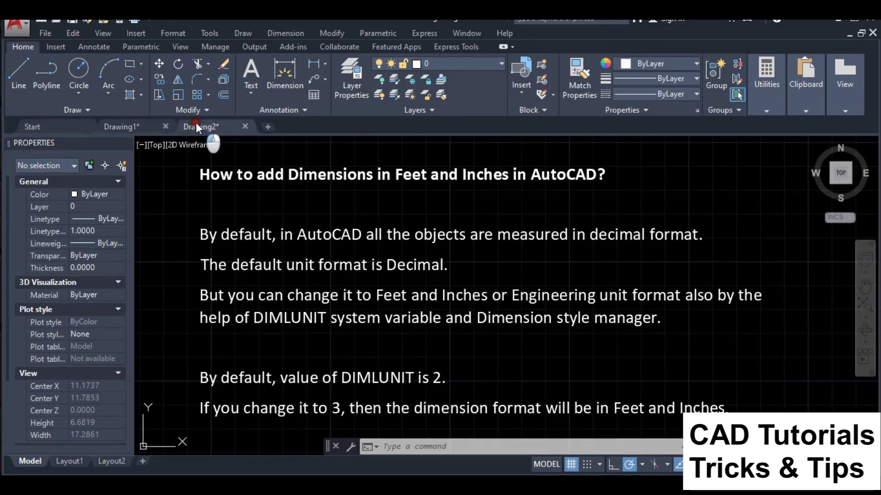
click(242, 33)
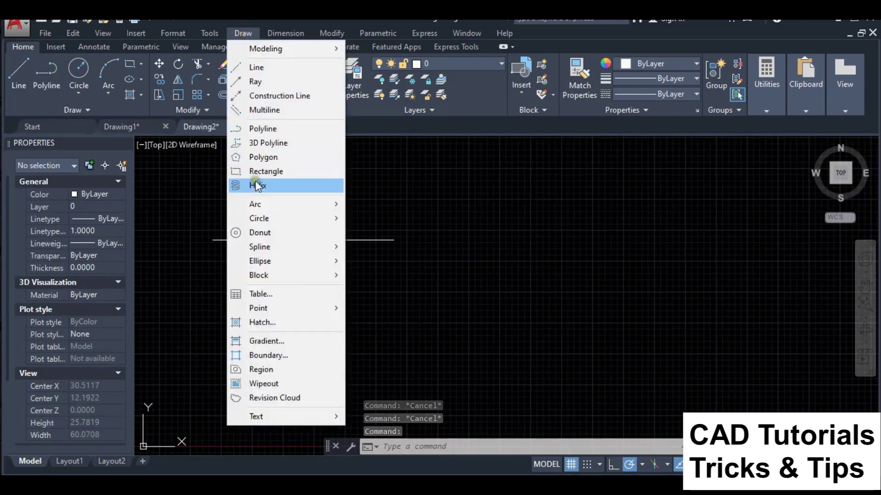
mouse_move(259, 218)
click(373, 222)
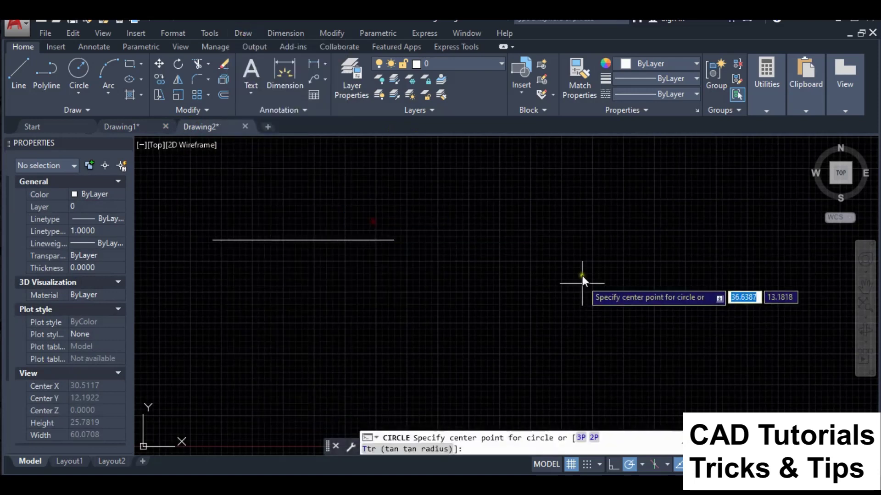
click(577, 238)
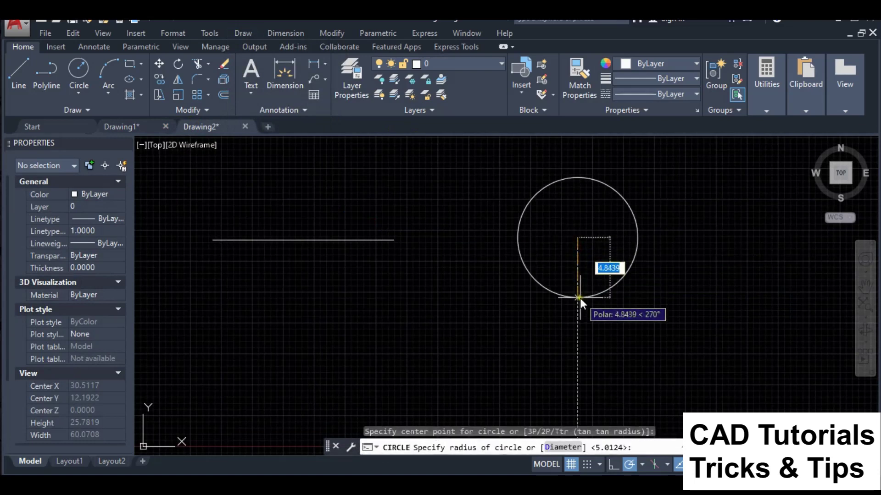
click(580, 304)
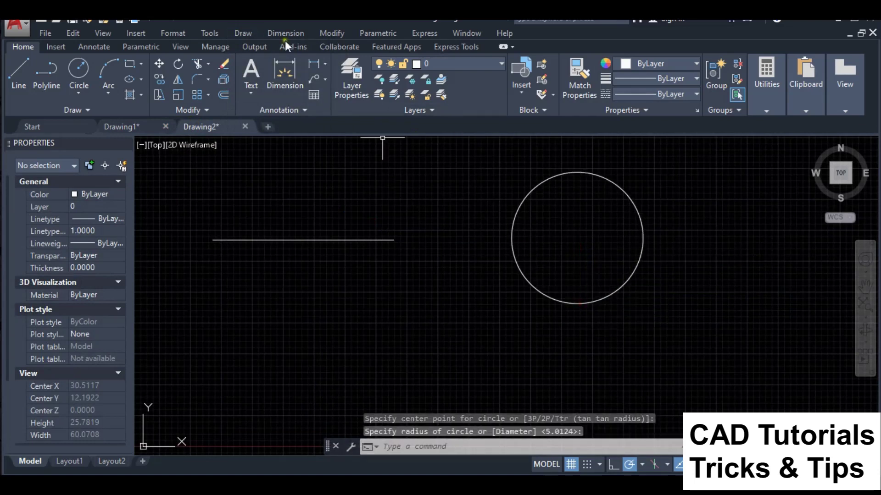
click(283, 33)
Add a 14.5907 linear dimension above the horizontal line
click(294, 68)
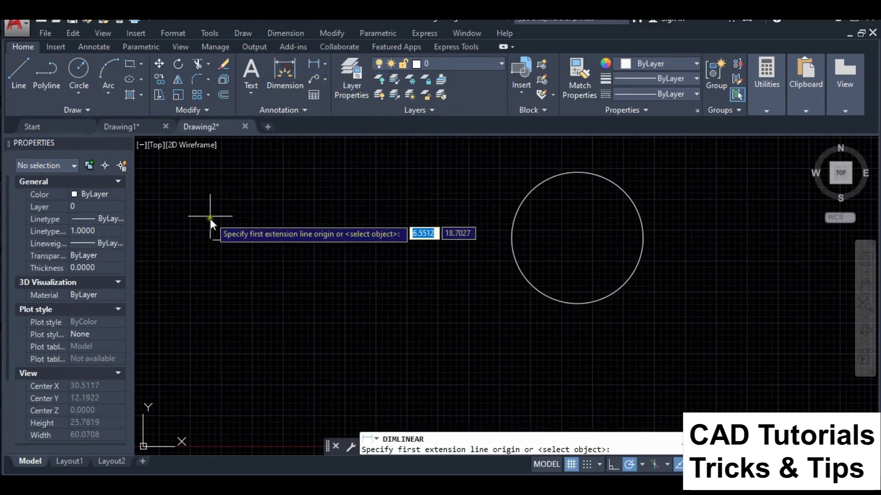
click(212, 239)
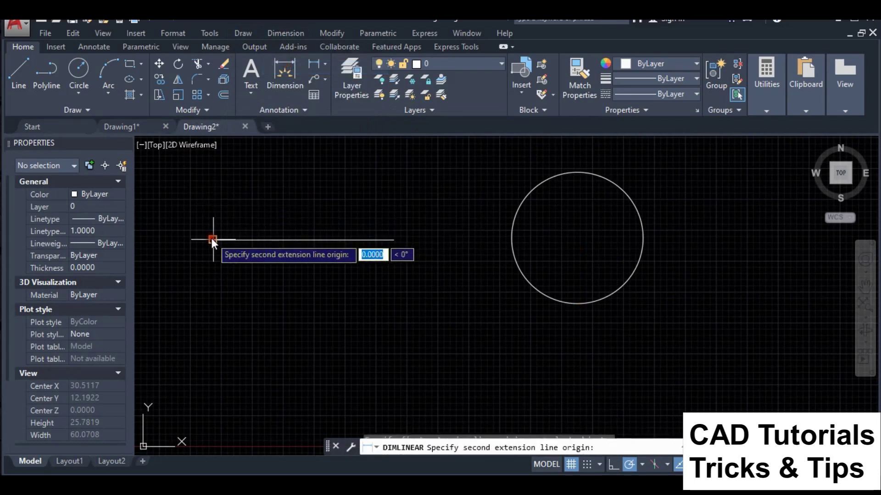
click(394, 239)
click(395, 203)
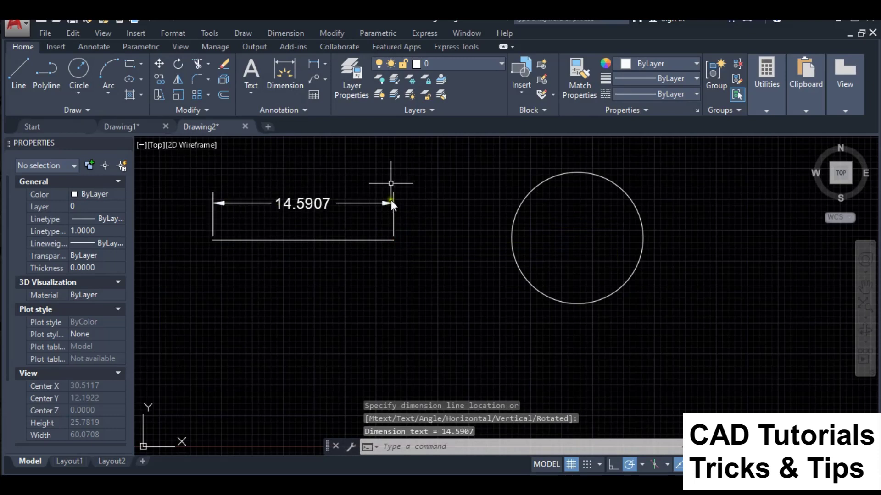
Add a Ø10.6253 diameter dimension to the circle, labelled above right
click(286, 35)
click(298, 158)
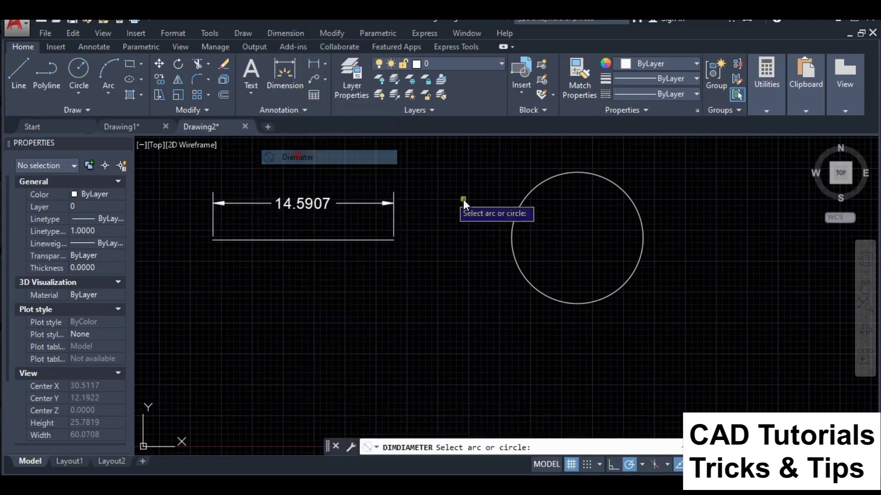
click(624, 282)
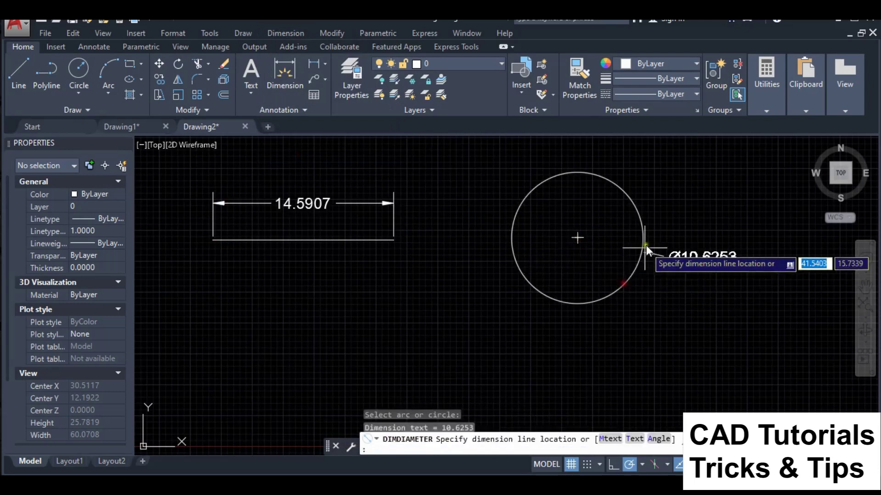
click(656, 188)
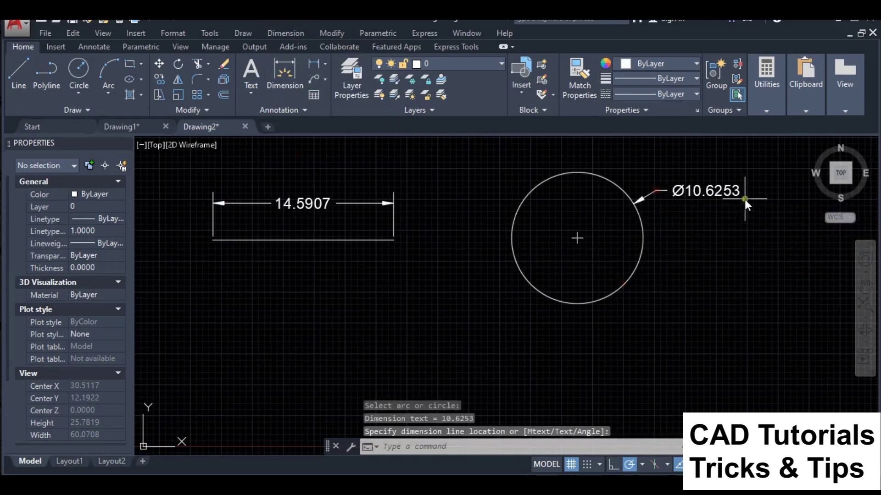
scroll(750, 199, up, 2)
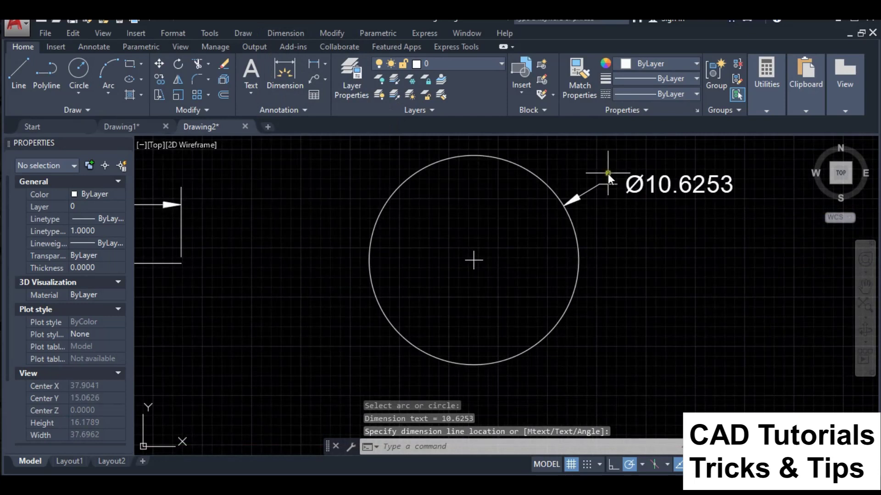
scroll(718, 263, down, 2)
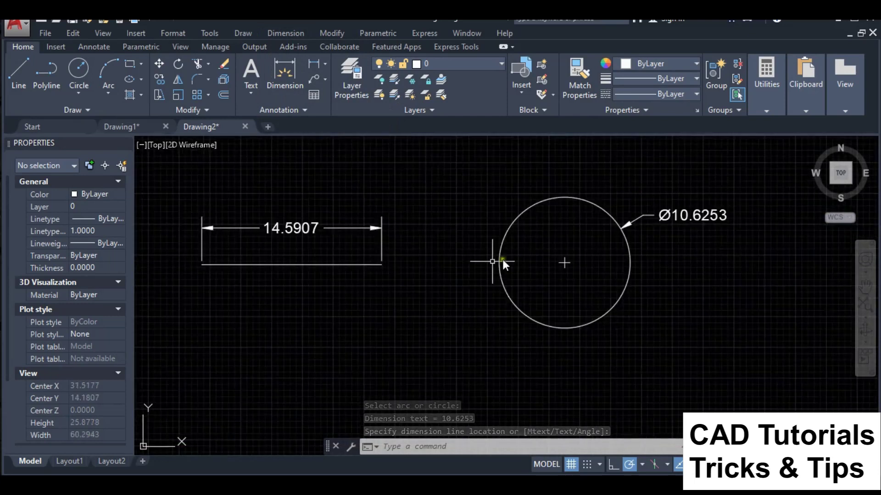
click(409, 447)
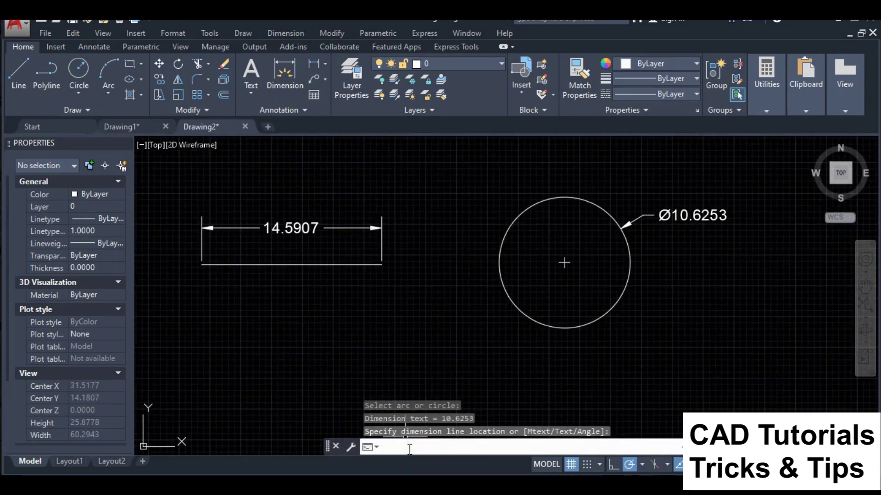
text(d)
Set the Standard dimension style's unit format to Engineering, giving 1'-2.5907" and Ø10.6253"
key(Return)
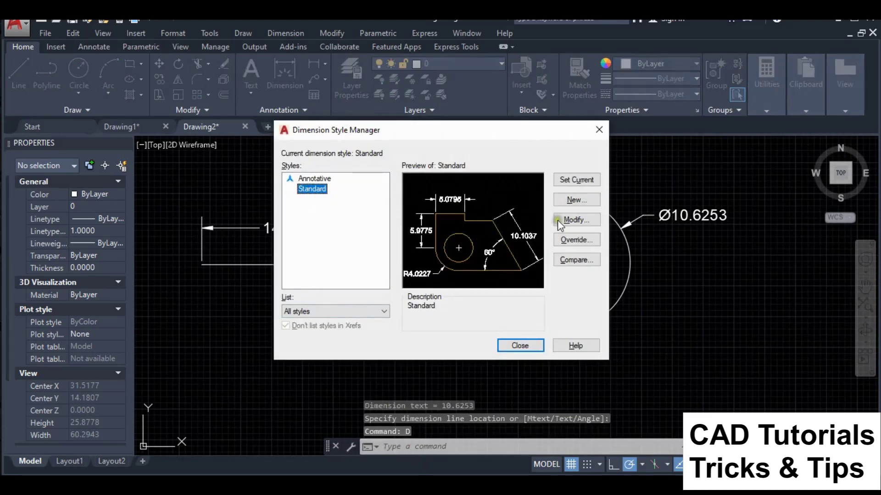
click(579, 220)
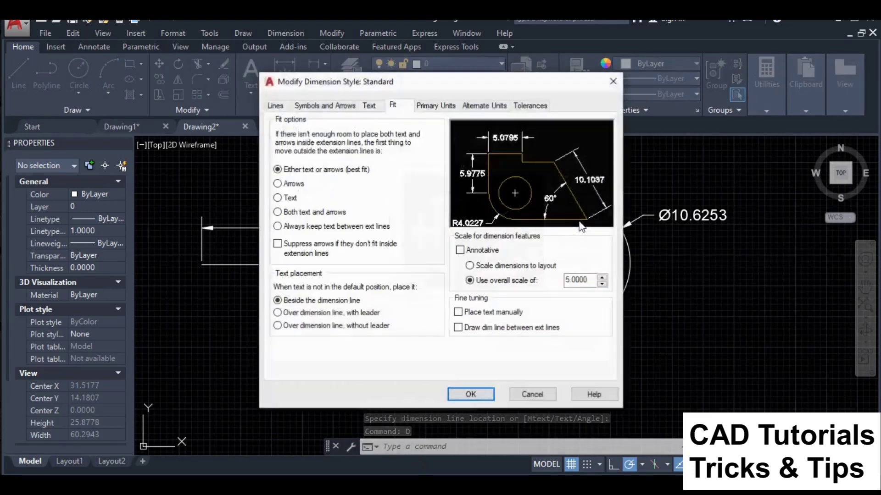
click(435, 109)
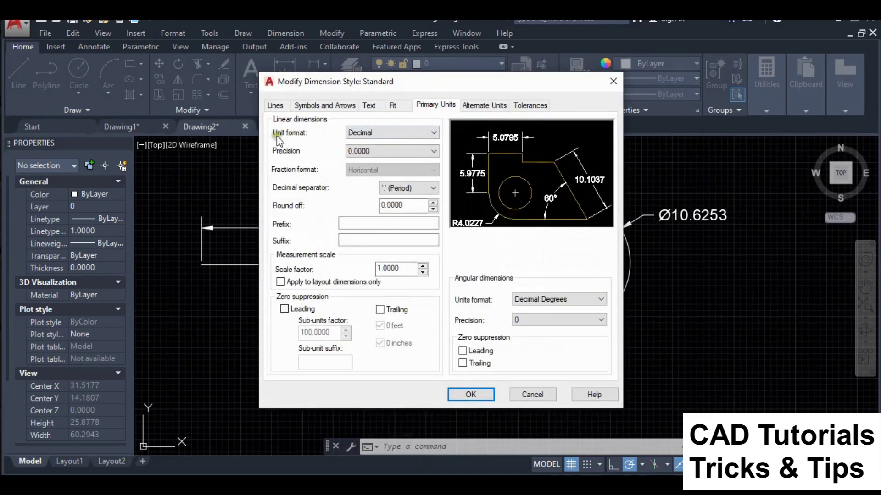
click(435, 132)
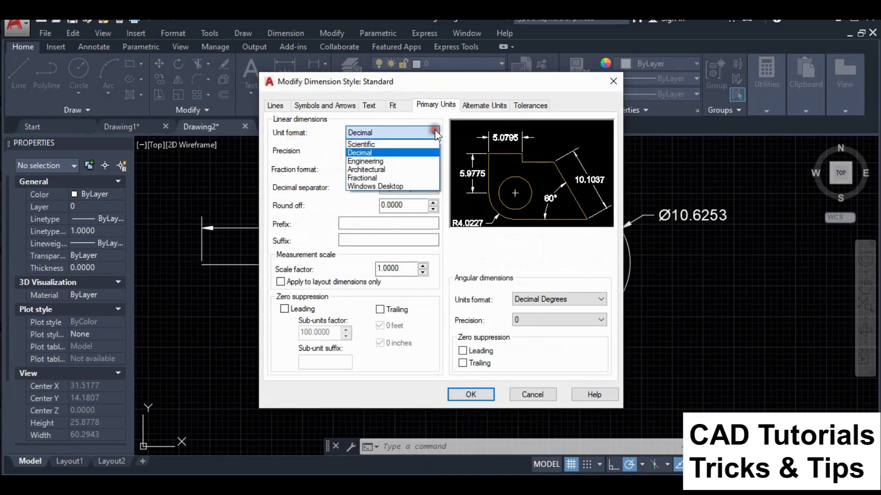
click(358, 161)
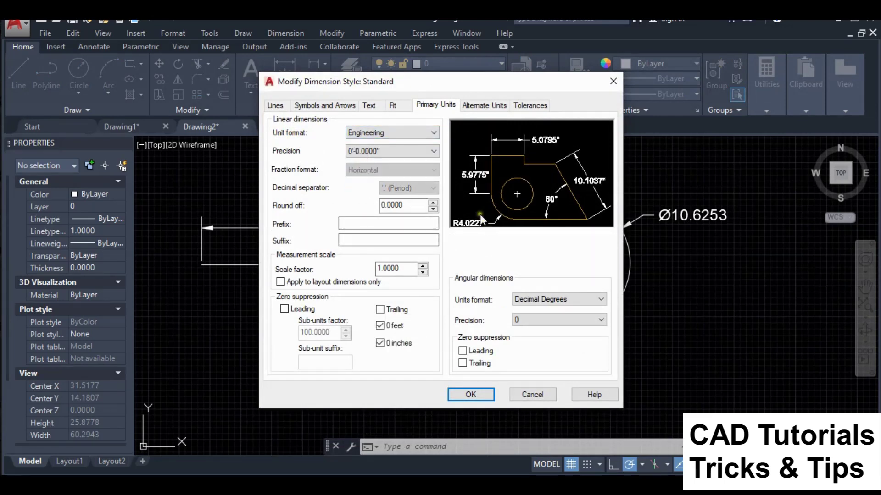
click(471, 394)
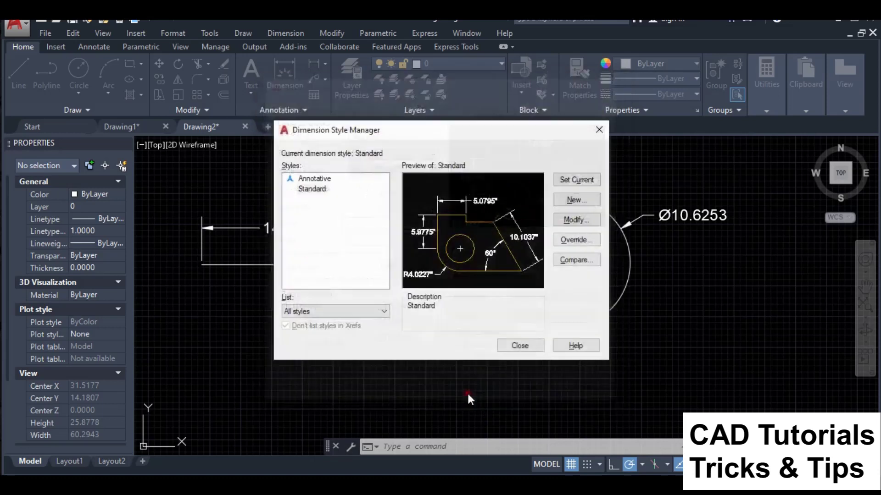
click(517, 347)
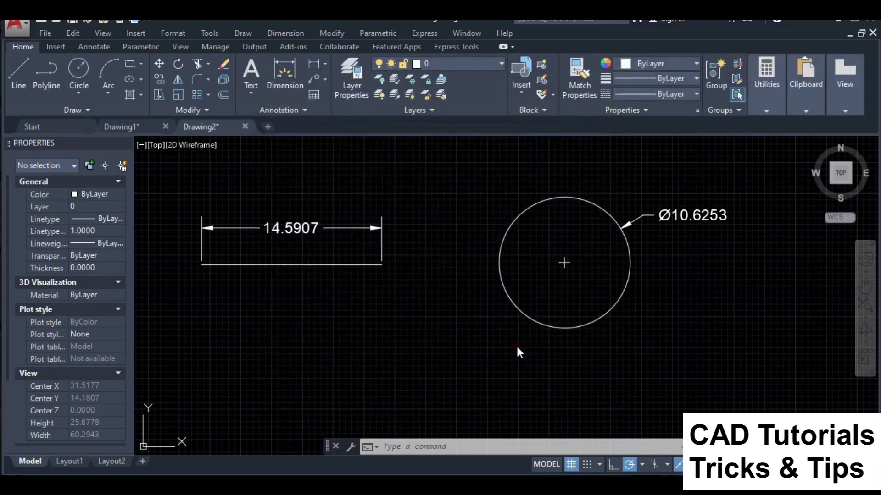
scroll(264, 229, up, 4)
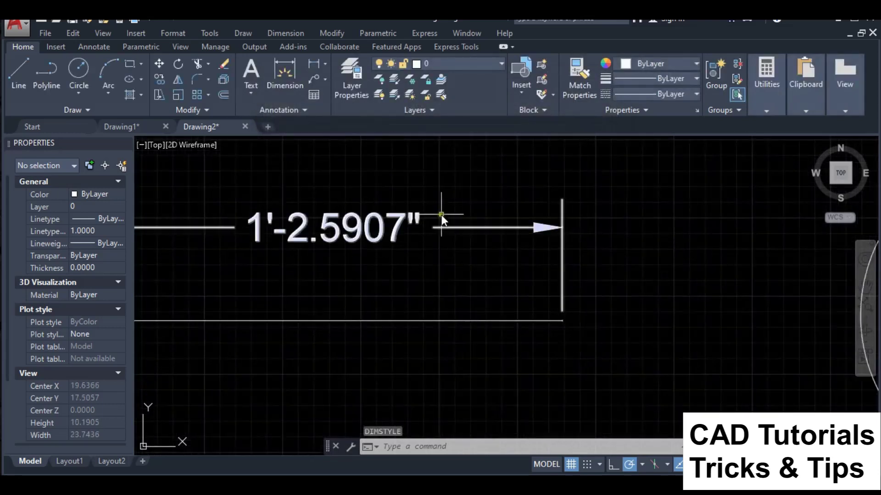
scroll(337, 265, down, 4)
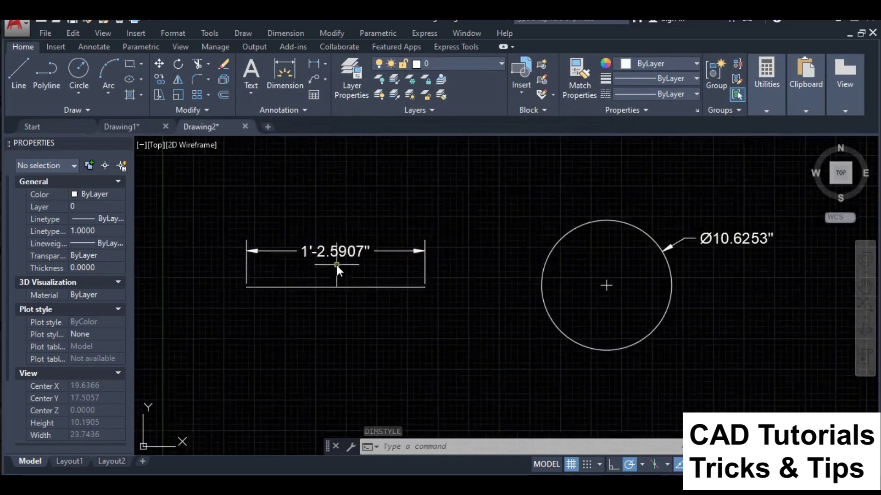
scroll(387, 233, down, 2)
scroll(387, 232, down, 2)
scroll(510, 238, up, 4)
scroll(510, 238, up, 2)
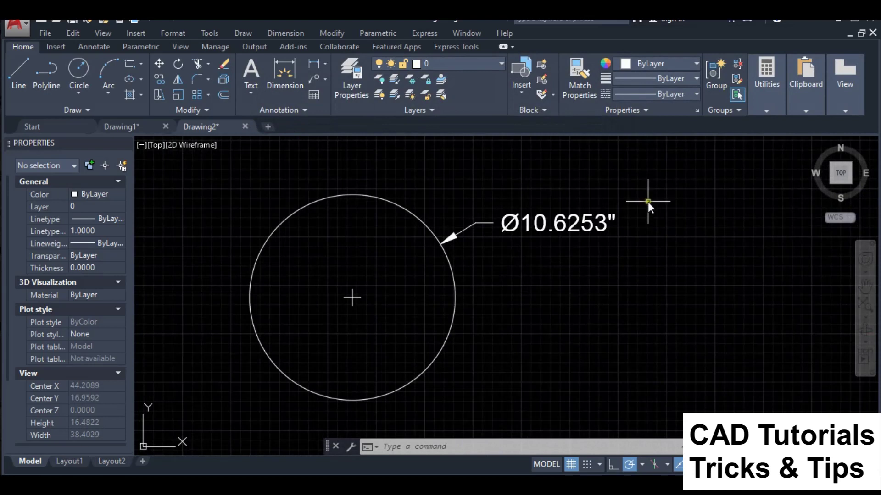
scroll(644, 230, down, 2)
scroll(654, 205, down, 2)
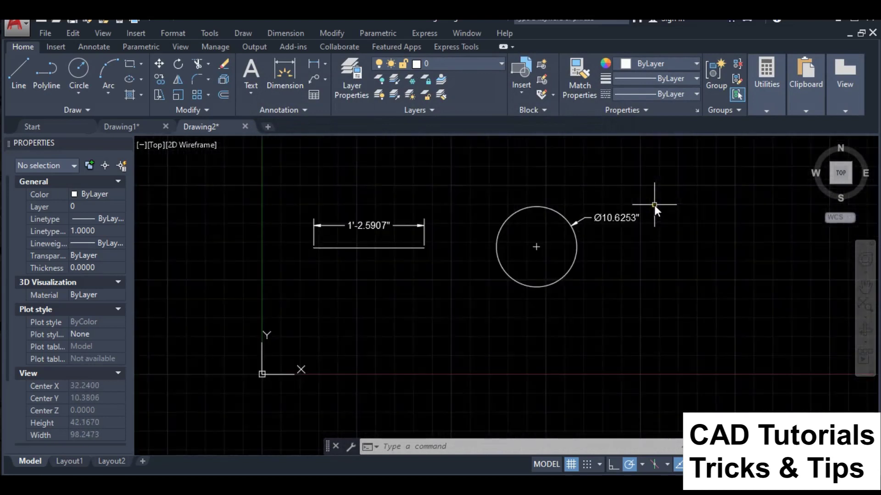
Draw a second horizontal line below the first one
click(269, 33)
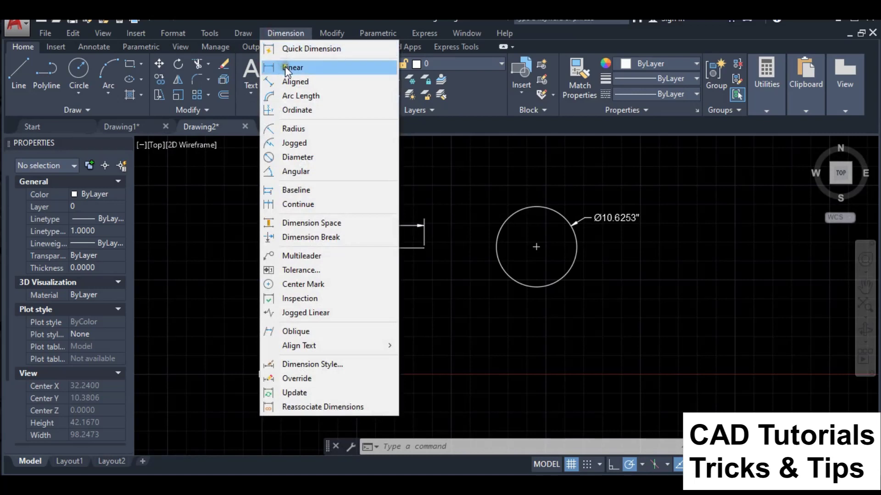
click(275, 33)
click(210, 33)
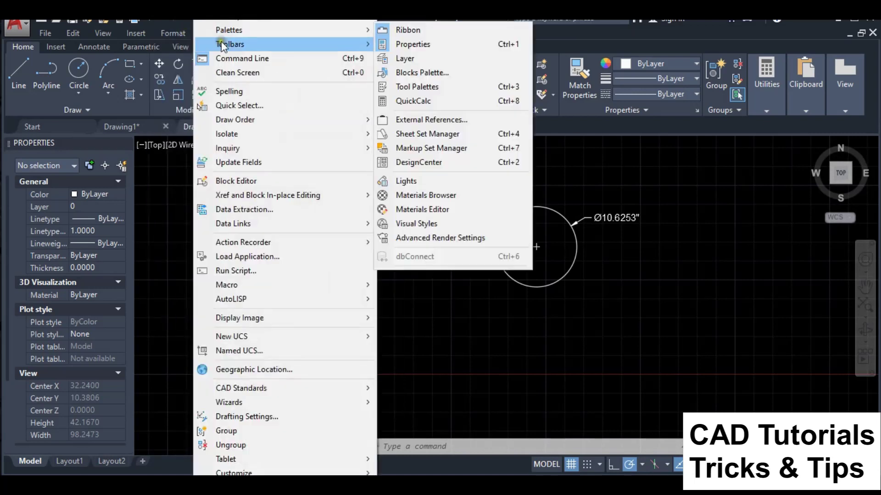
click(252, 16)
click(244, 29)
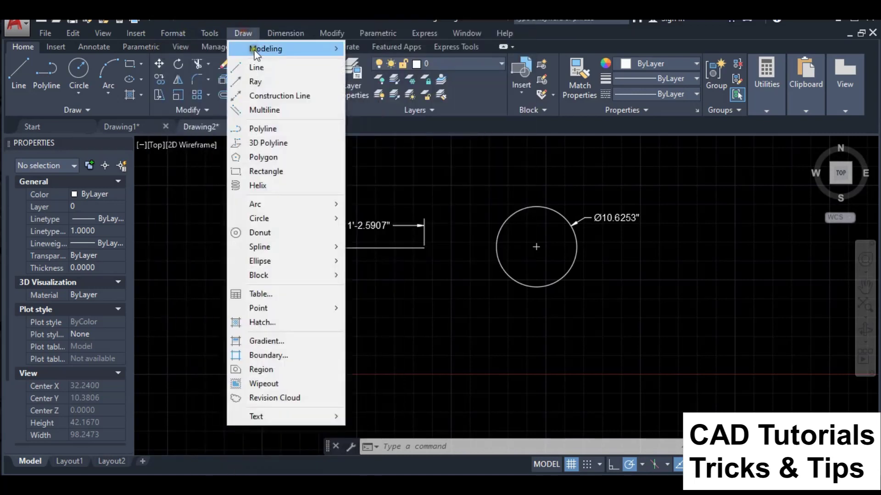
click(263, 74)
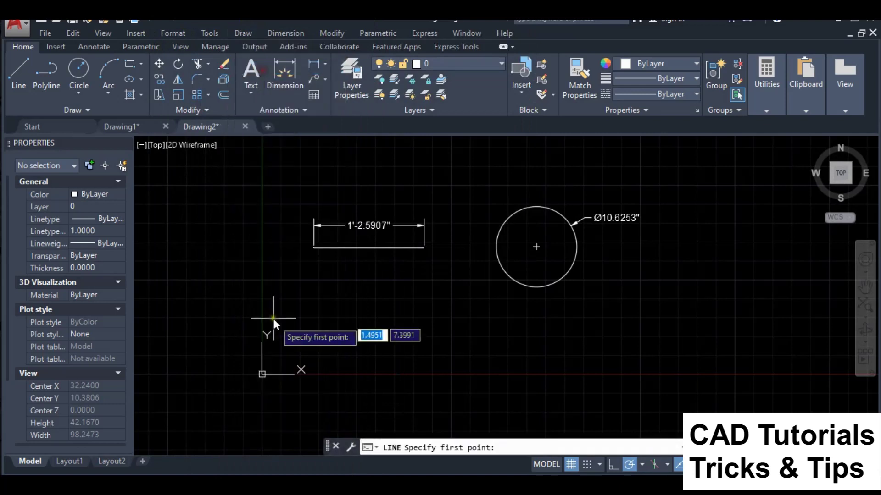
click(317, 324)
click(436, 324)
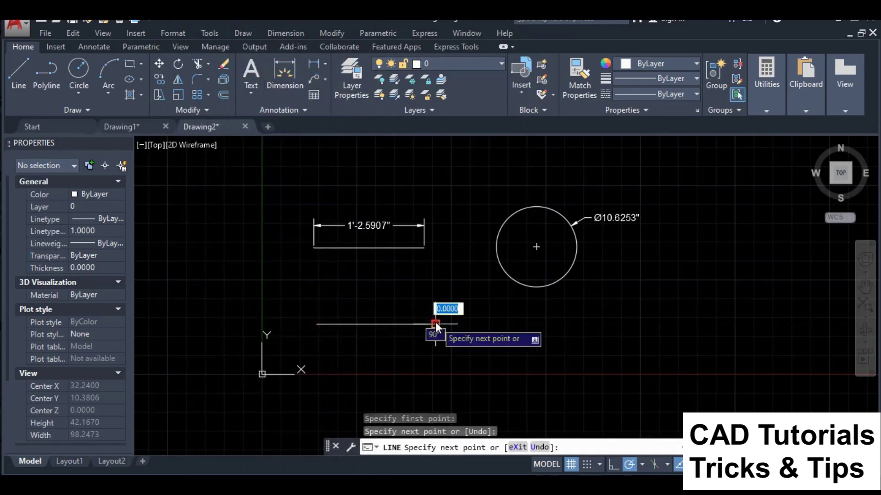
right_click(435, 324)
click(454, 164)
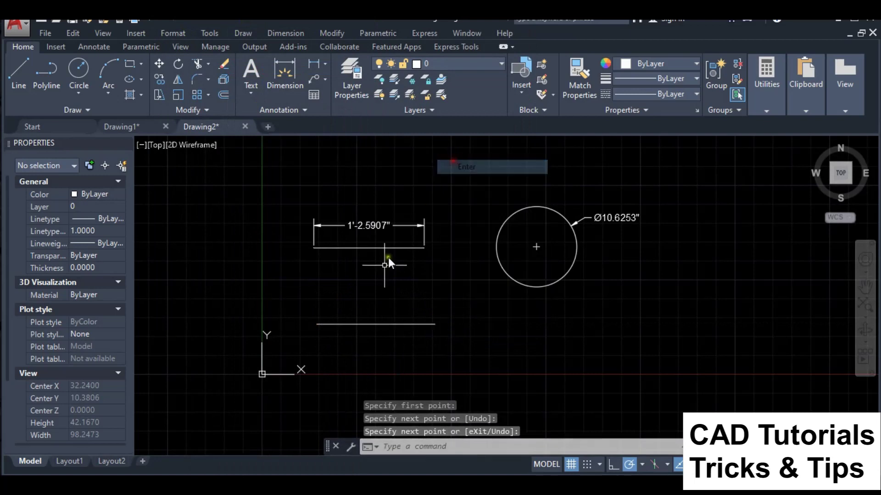
scroll(333, 332, up, 2)
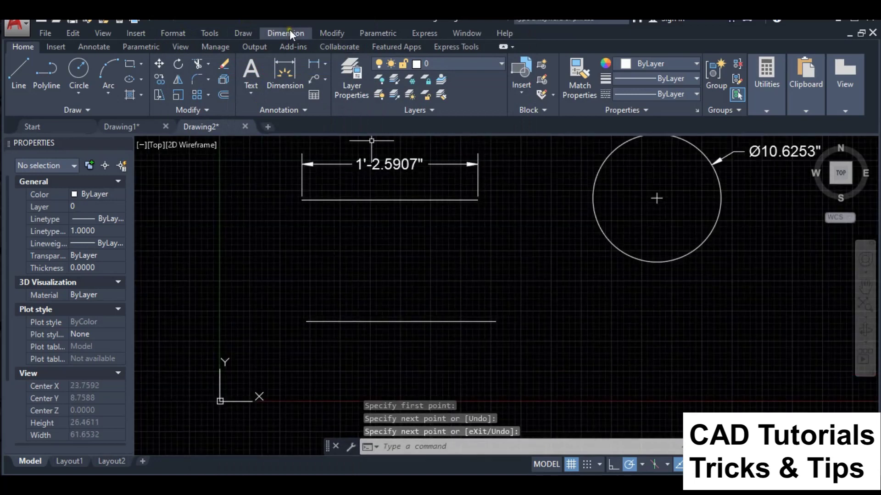
Add a 1'-3.6923" linear dimension just above the second line
click(290, 32)
click(296, 67)
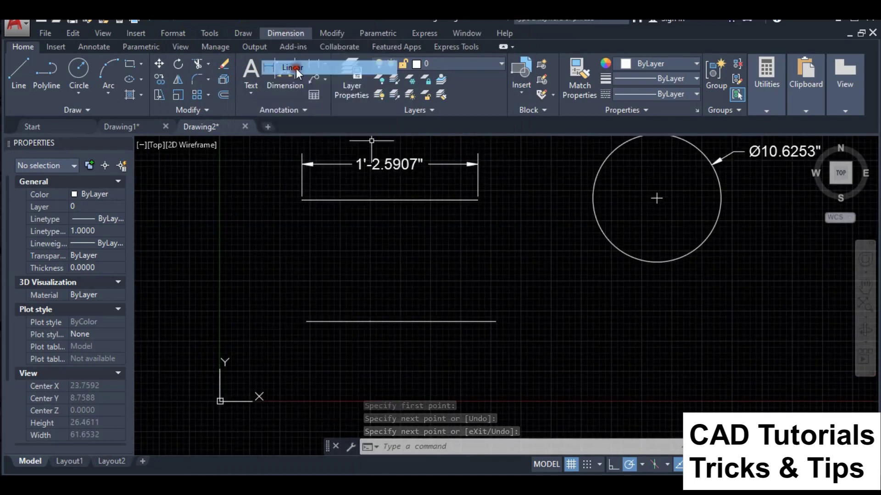
click(304, 322)
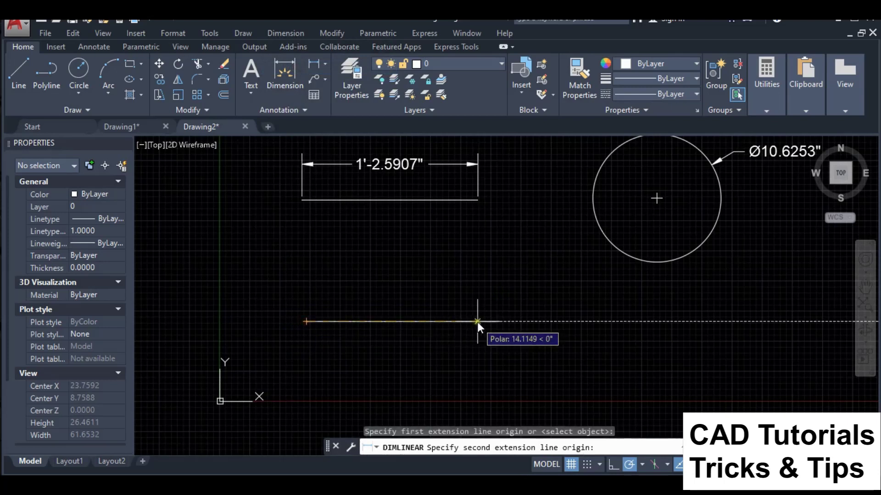
click(494, 321)
click(493, 279)
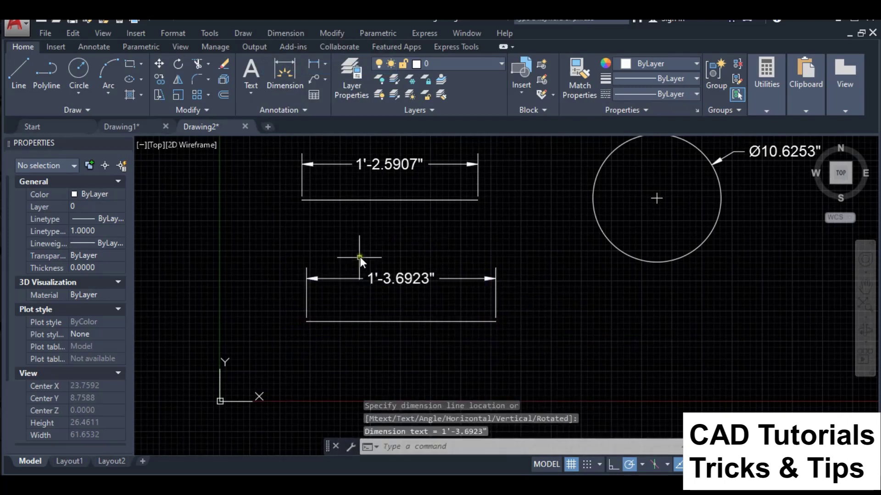
Open the Standard dimension style for editing with the D command
text(D)
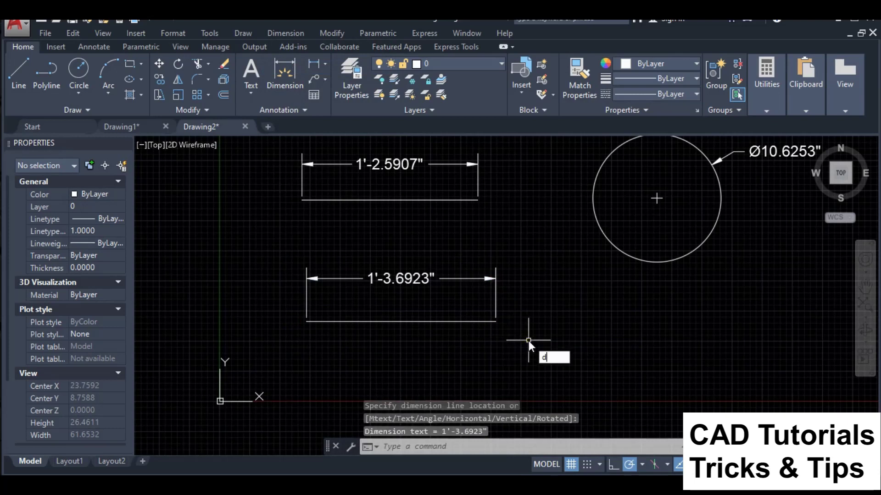
key(Return)
click(570, 220)
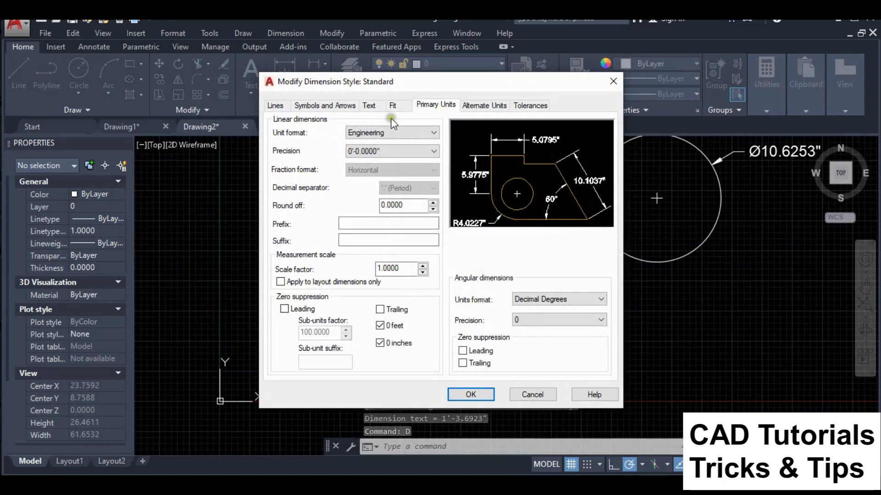
Change the Standard style's unit format to Decimal, so dimensions read 14.5907, 15.6923 and Ø10.6253
click(411, 133)
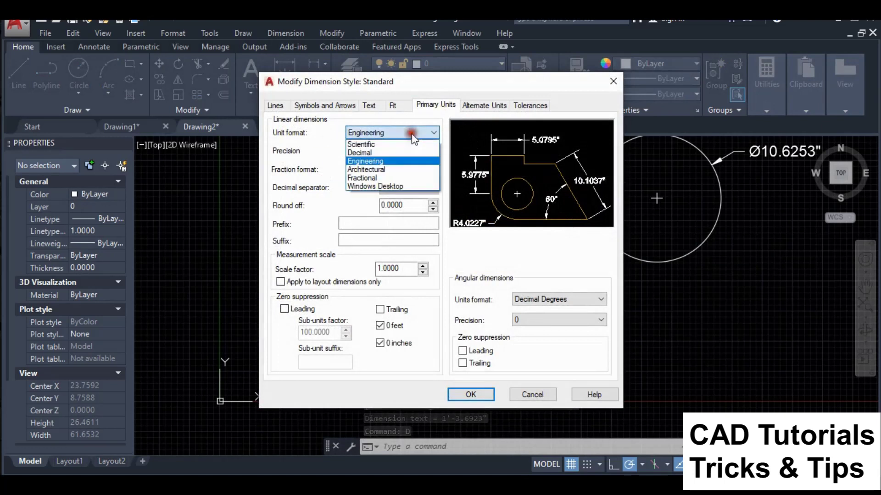
click(357, 154)
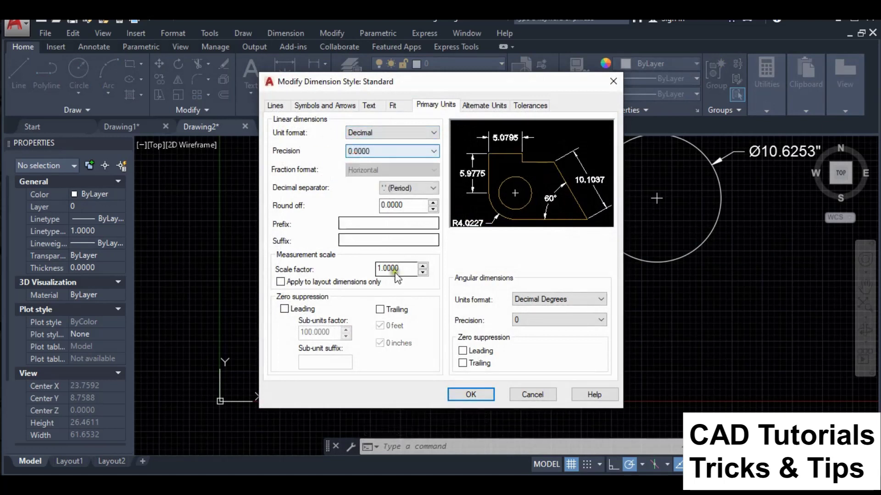
click(471, 394)
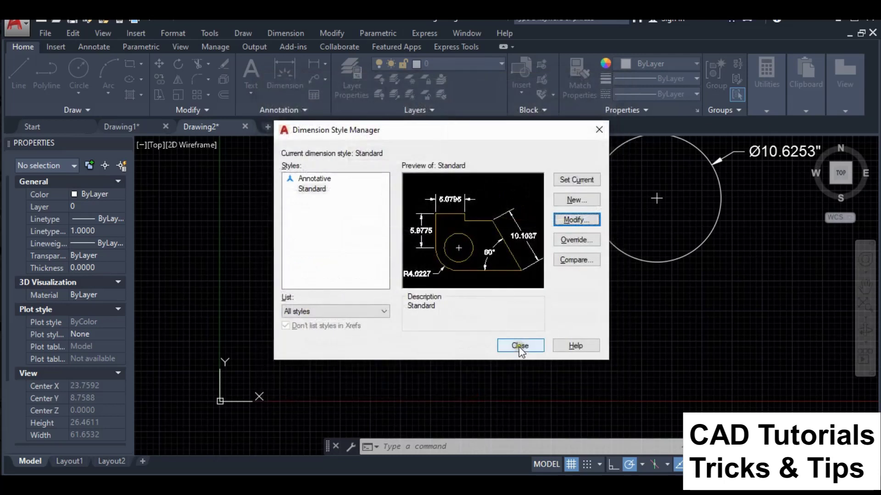
click(518, 346)
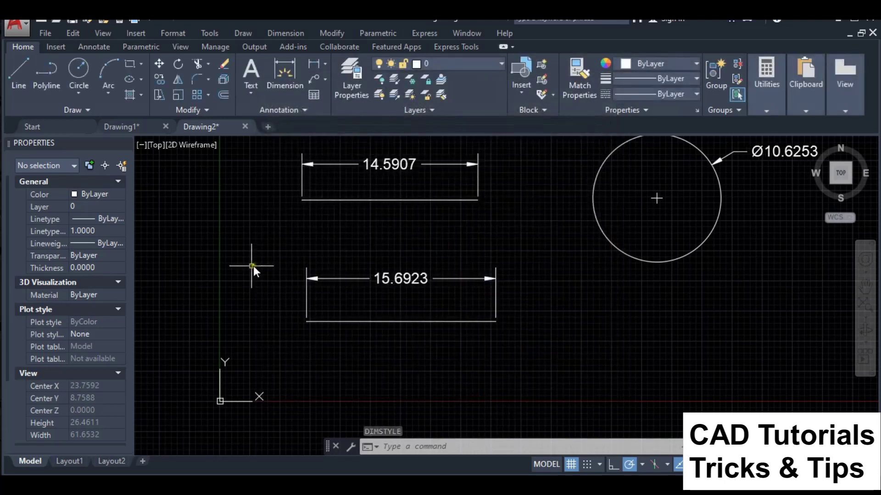
scroll(249, 269, down, 2)
scroll(298, 298, up, 2)
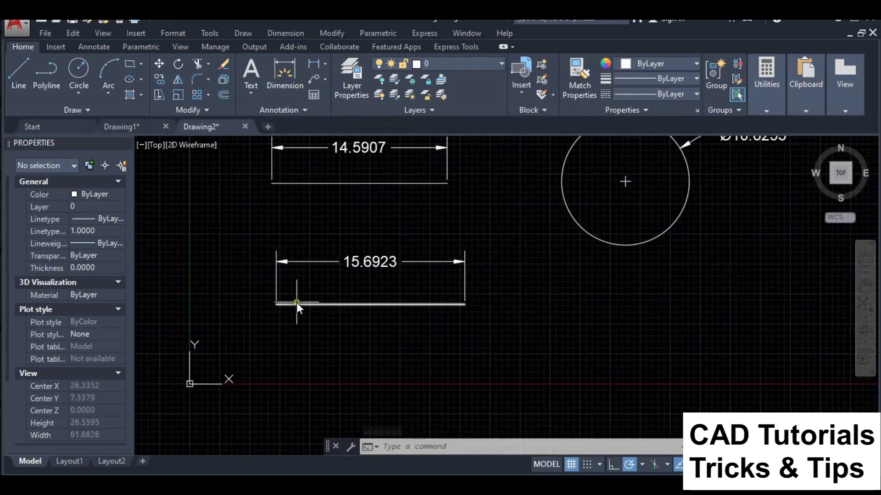
Draw a third horizontal line beside the circle
click(242, 33)
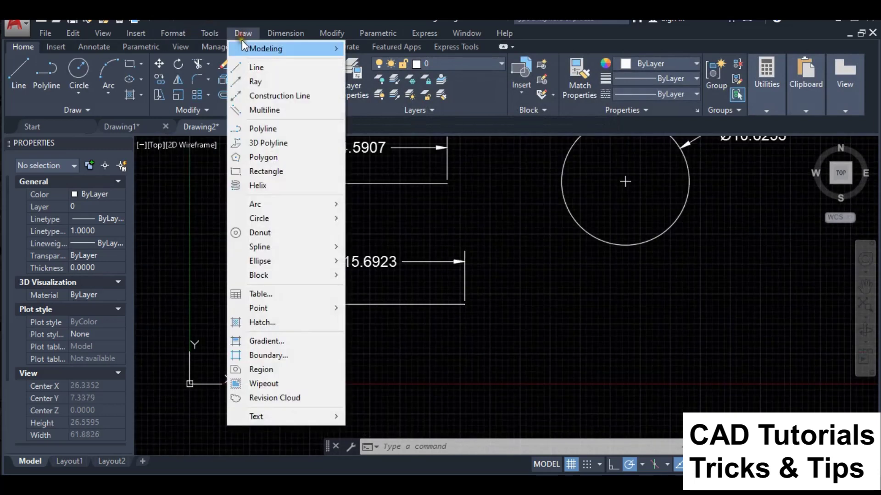
click(252, 68)
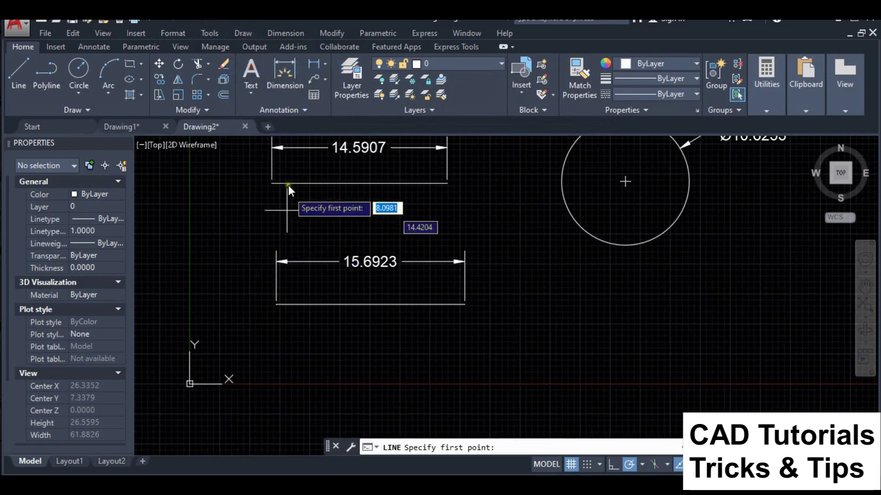
scroll(288, 185, down, 2)
click(488, 274)
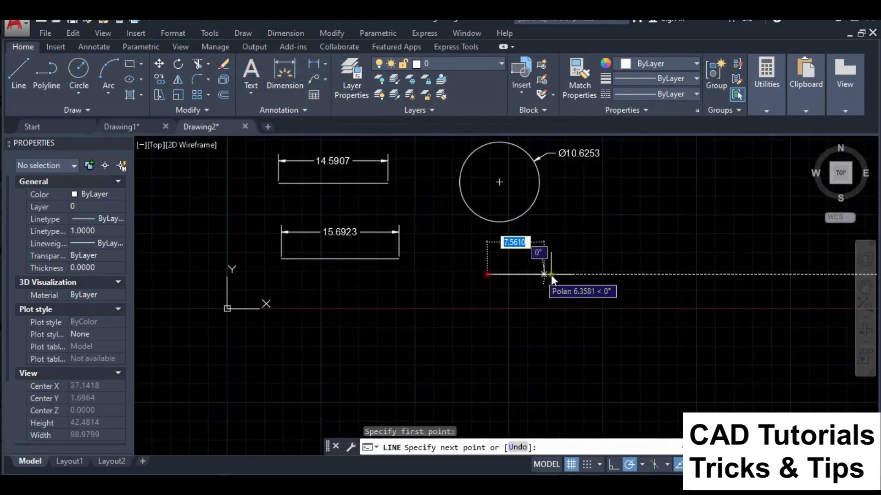
click(637, 273)
right_click(639, 274)
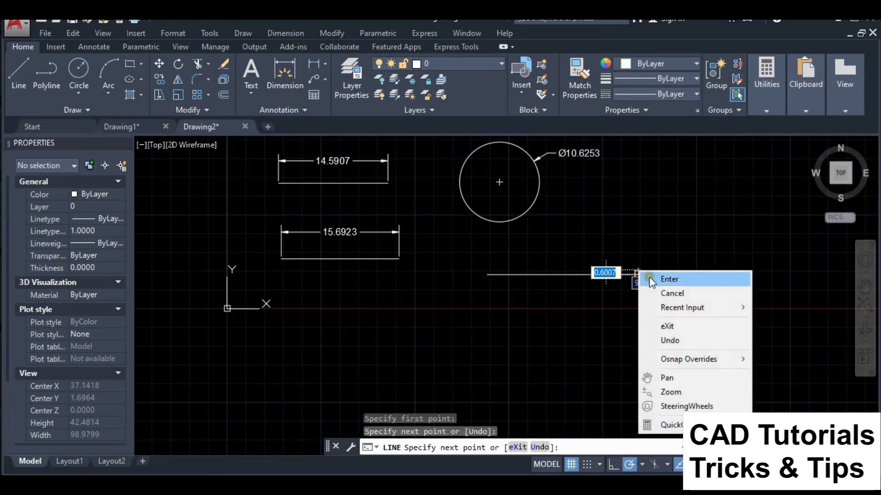
click(649, 278)
scroll(535, 307, up, 2)
scroll(517, 316, down, 2)
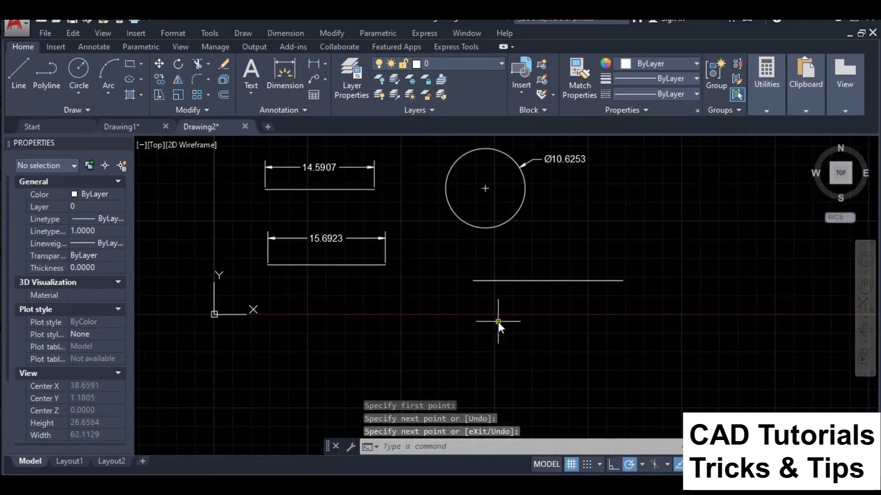
Set the DIMLUNIT variable from 2 to 3 (Engineering)
text(di)
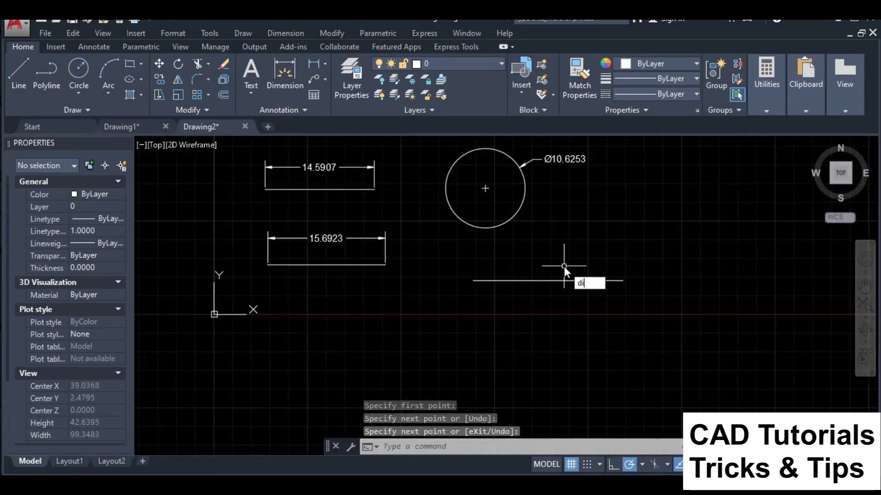
text(l)
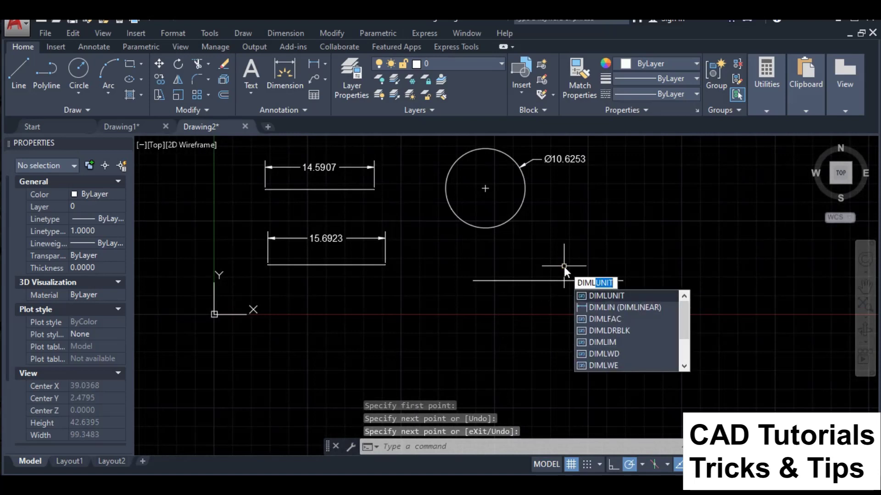
key(Return)
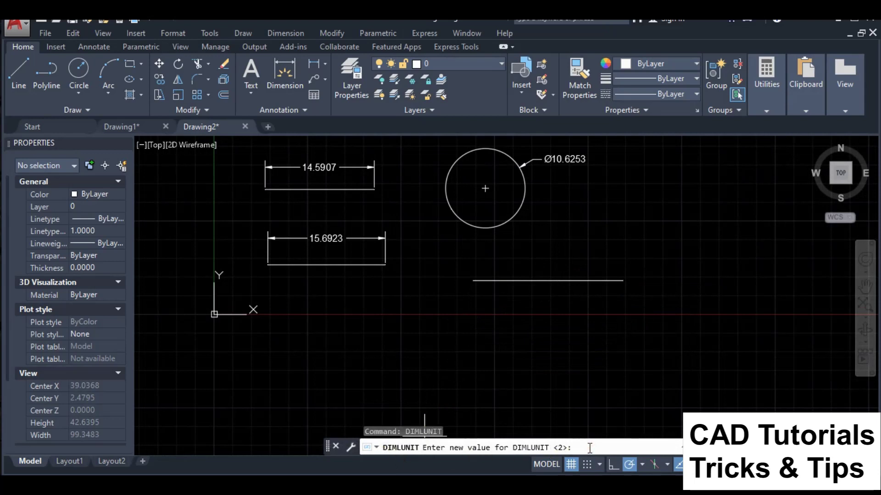
text(3)
key(Return)
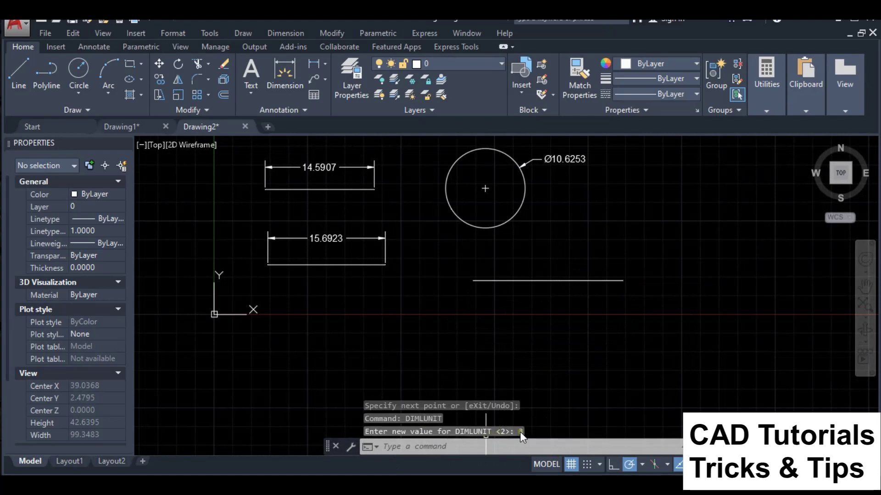
Add a 1'-8.1053" linear dimension above the third line
click(271, 34)
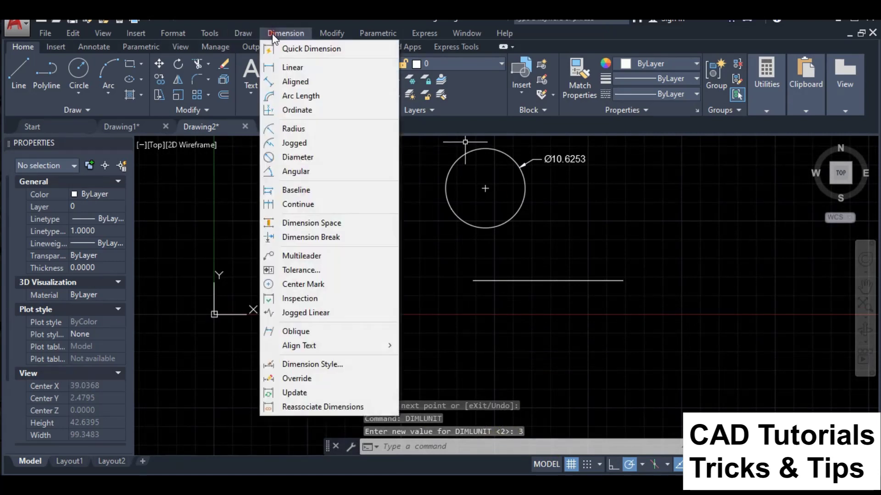
click(290, 67)
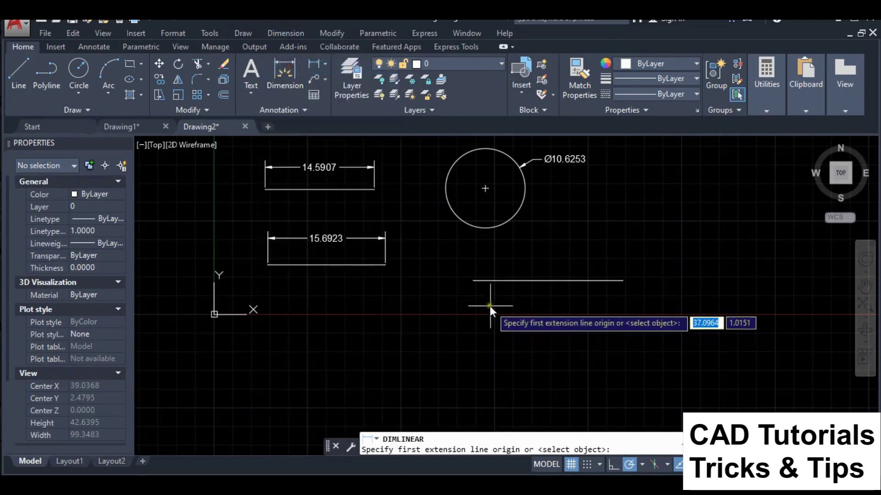
click(473, 281)
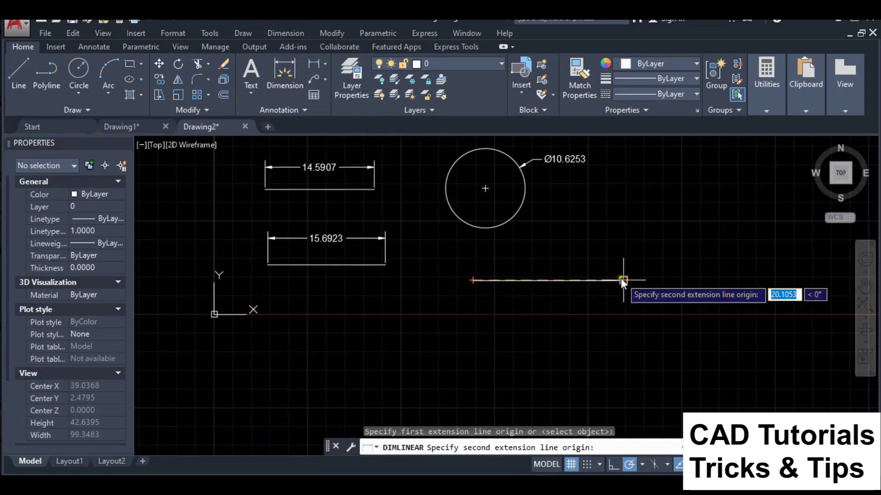
click(622, 279)
click(615, 258)
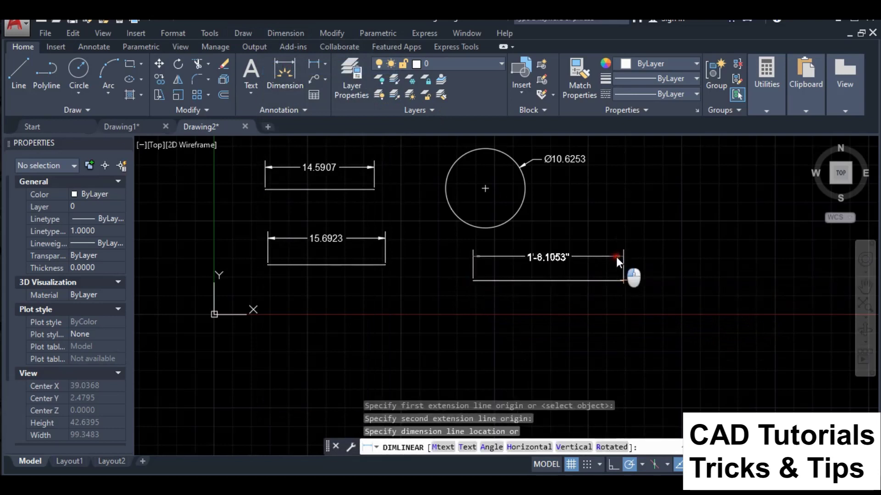
scroll(562, 245, up, 2)
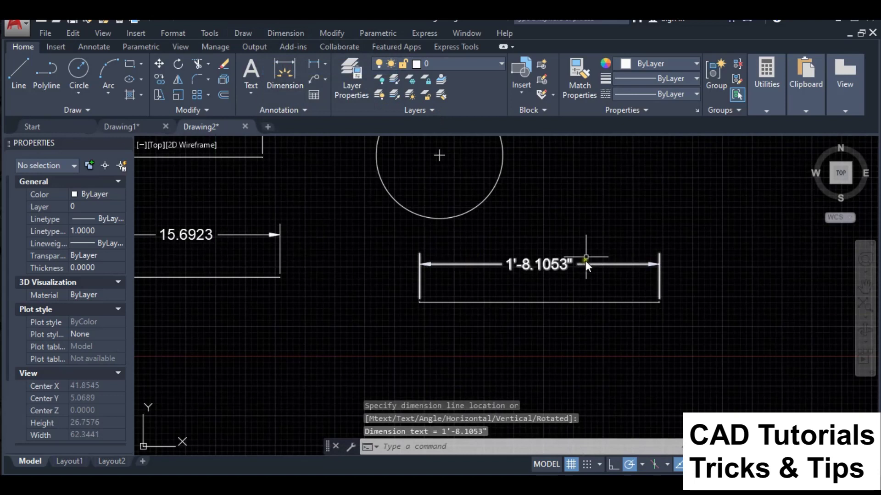
scroll(588, 291, down, 2)
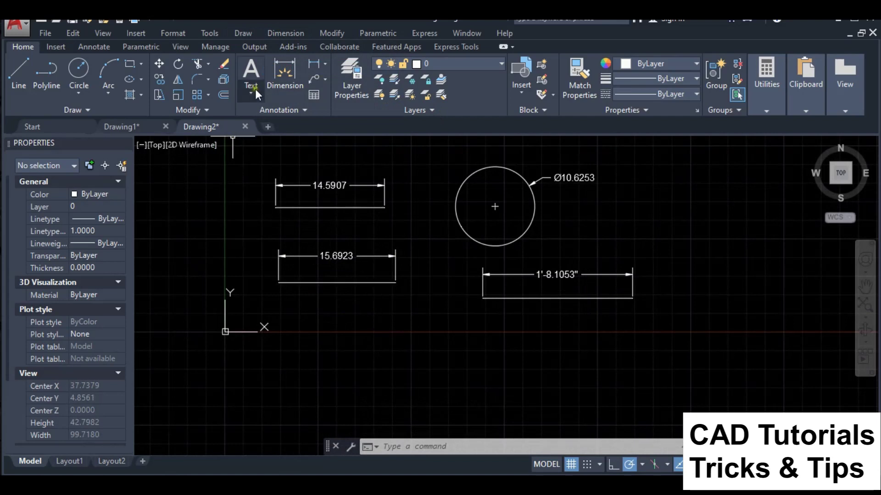
Draw a second centre-radius circle to the right of the first
click(246, 33)
mouse_move(259, 218)
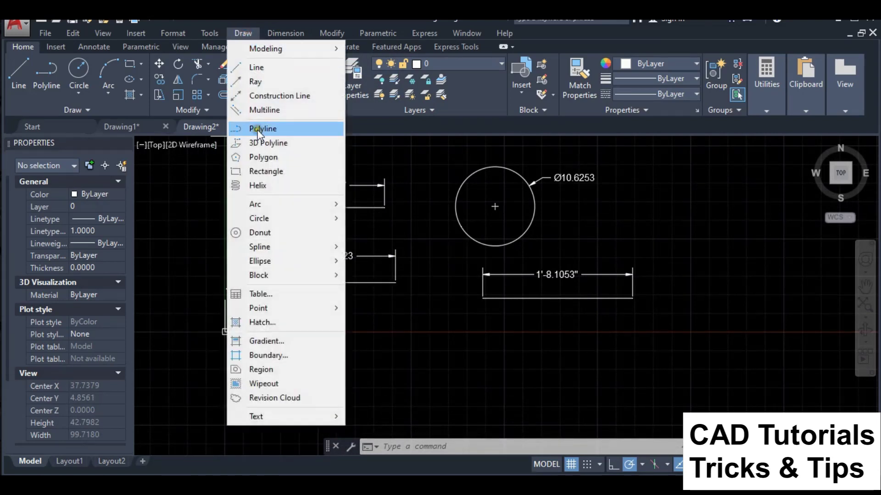
click(367, 218)
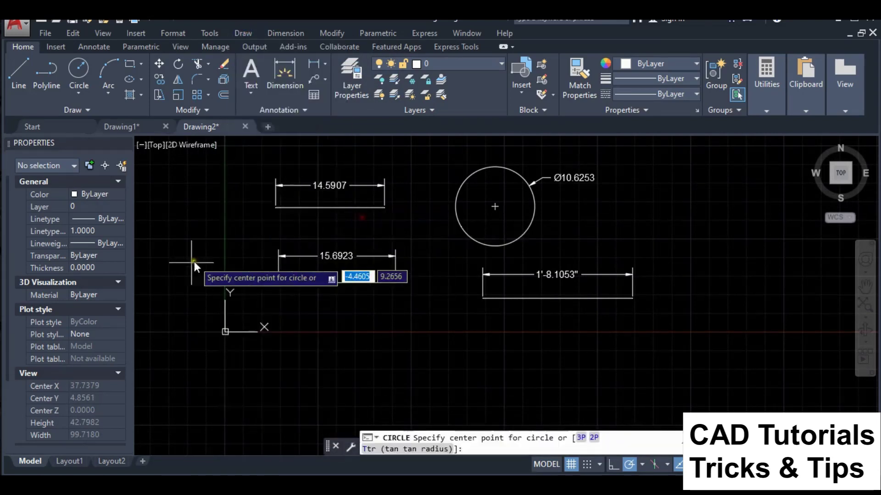
scroll(191, 263, down, 2)
scroll(489, 226, up, 2)
click(530, 224)
click(538, 265)
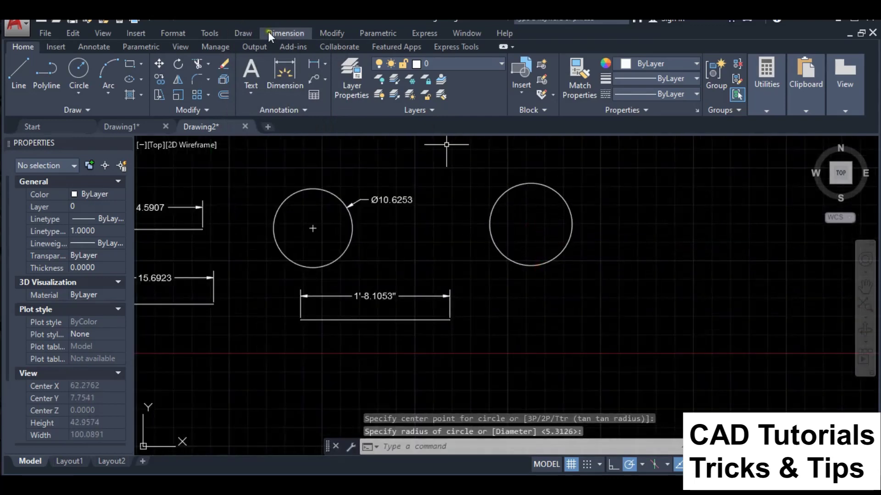
Add an R5.5502" radius dimension to the second circle, labelled up and right
click(268, 31)
click(301, 129)
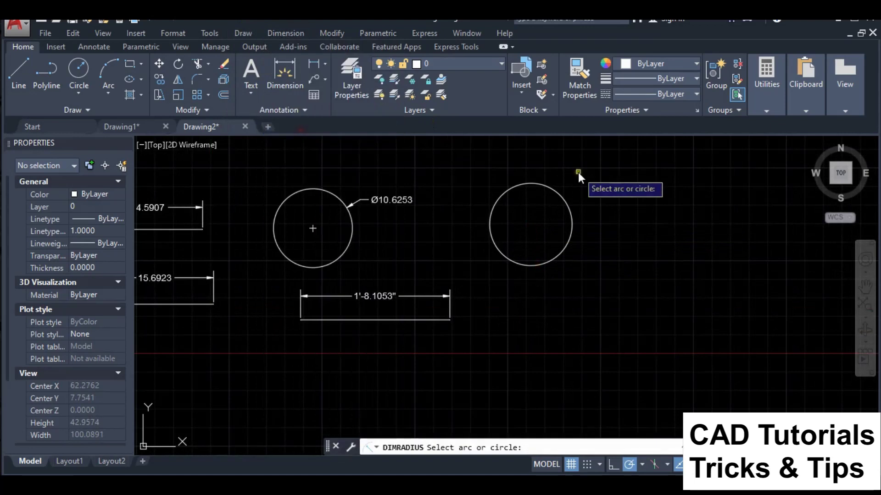
click(572, 221)
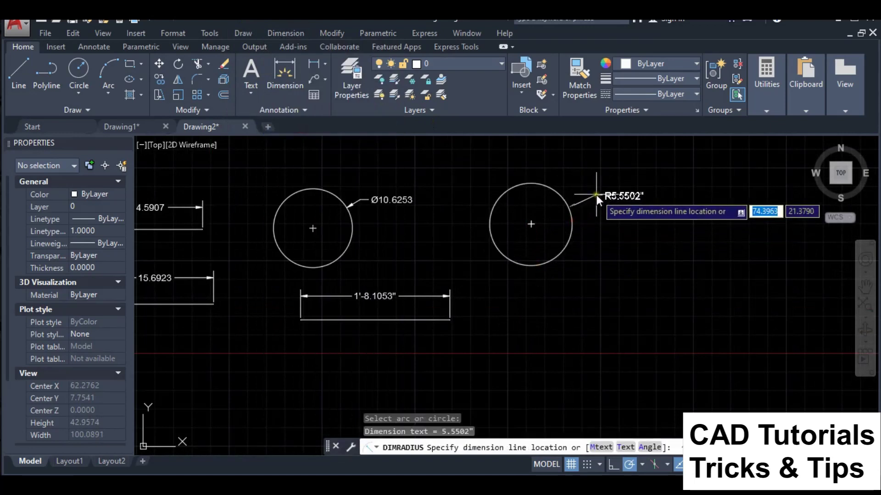
click(607, 189)
scroll(635, 167, up, 2)
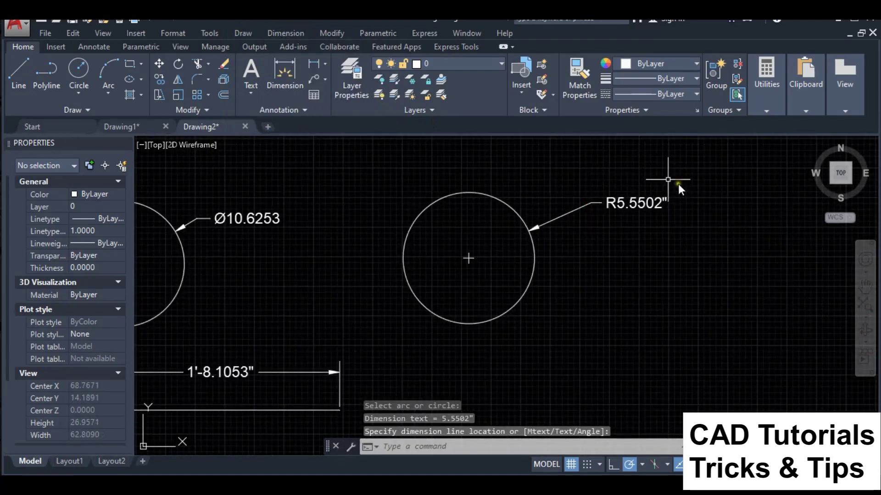
scroll(561, 165, down, 2)
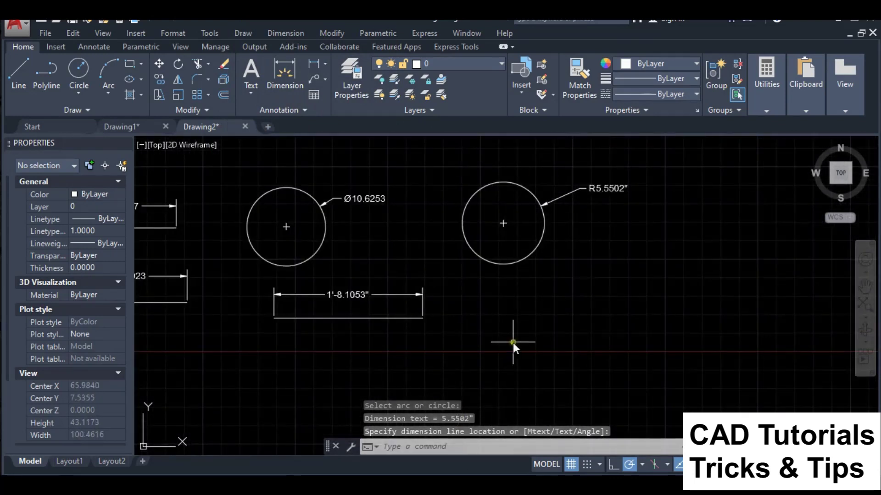
Set the DIMLUNIT variable to 2
text(D)
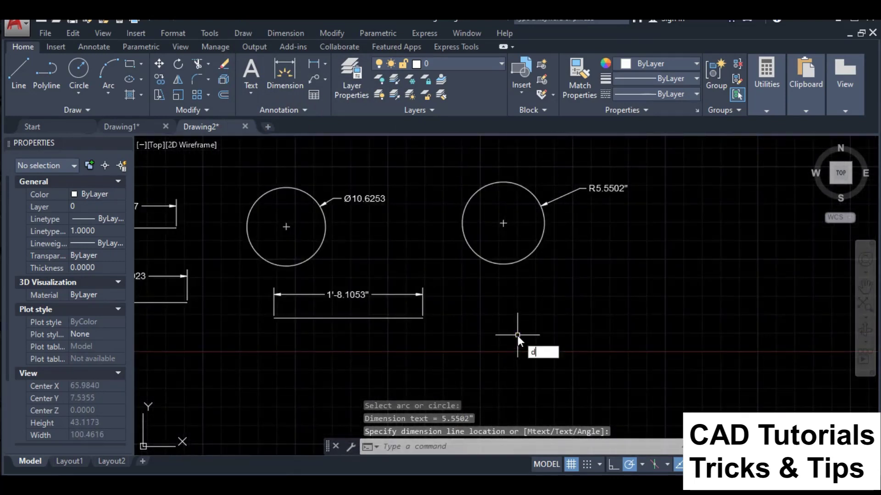
text(IMIL)
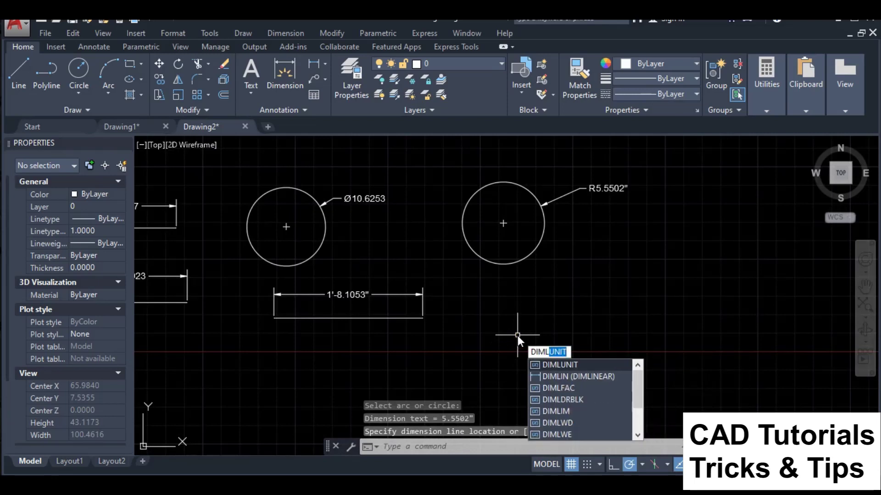
key(Return)
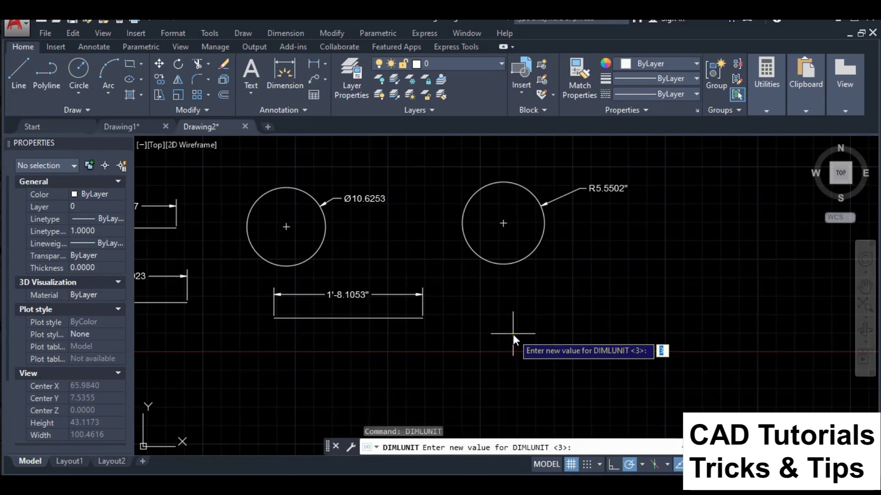
text(2)
key(Return)
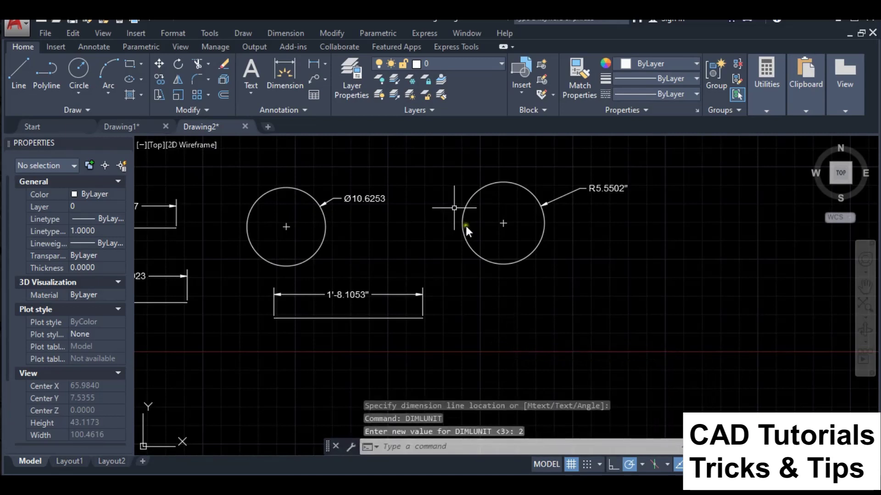
Draw a third centre-radius circle at the far right
click(240, 34)
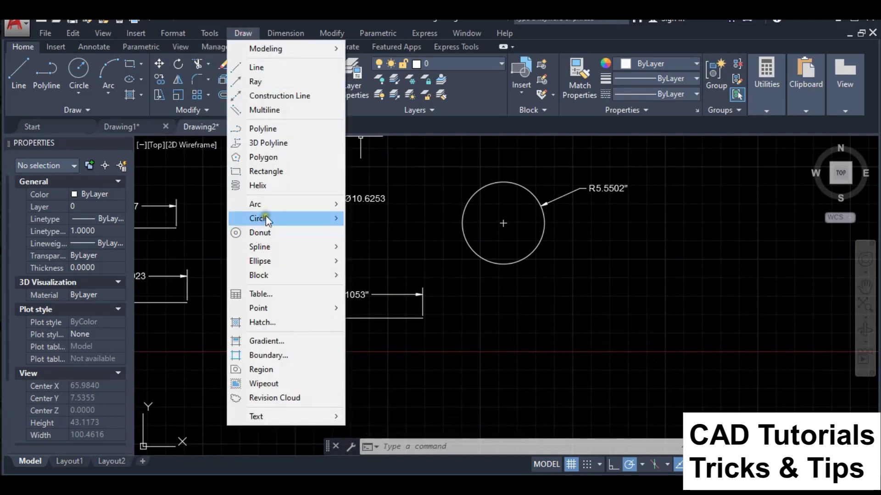
click(387, 219)
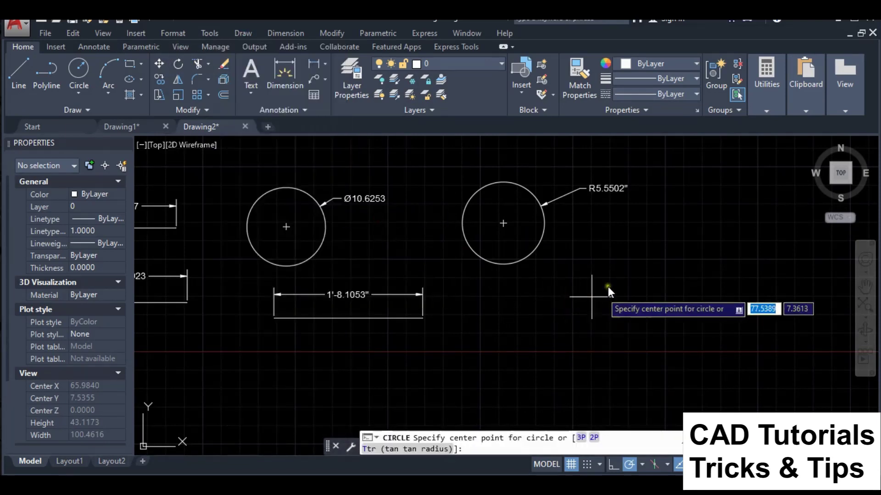
click(676, 236)
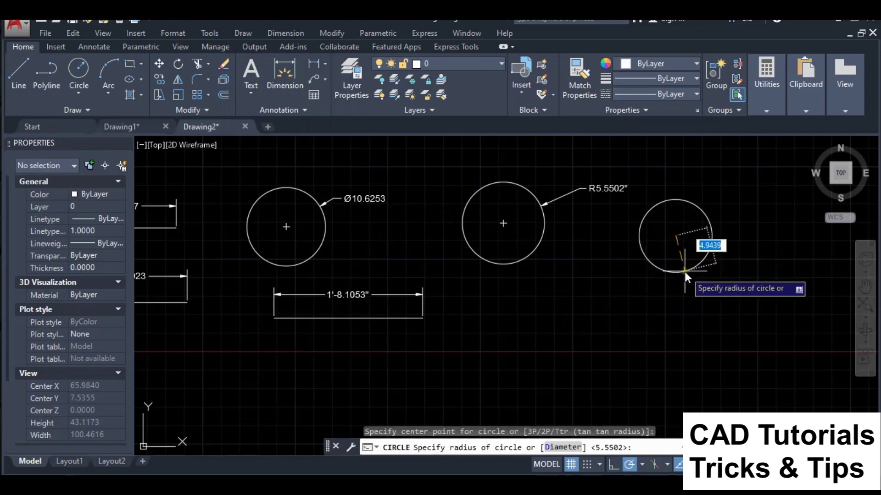
click(684, 272)
Add an R5.0503 radius dimension to the third circle
click(282, 32)
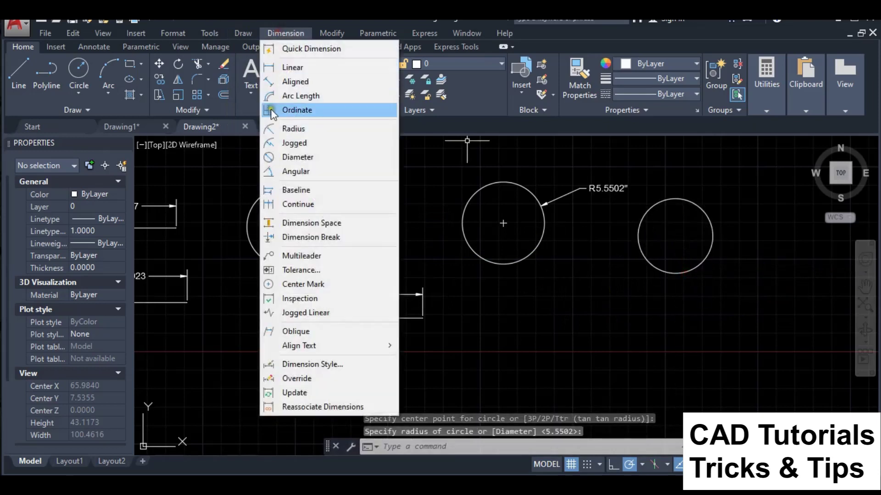
click(276, 128)
click(681, 199)
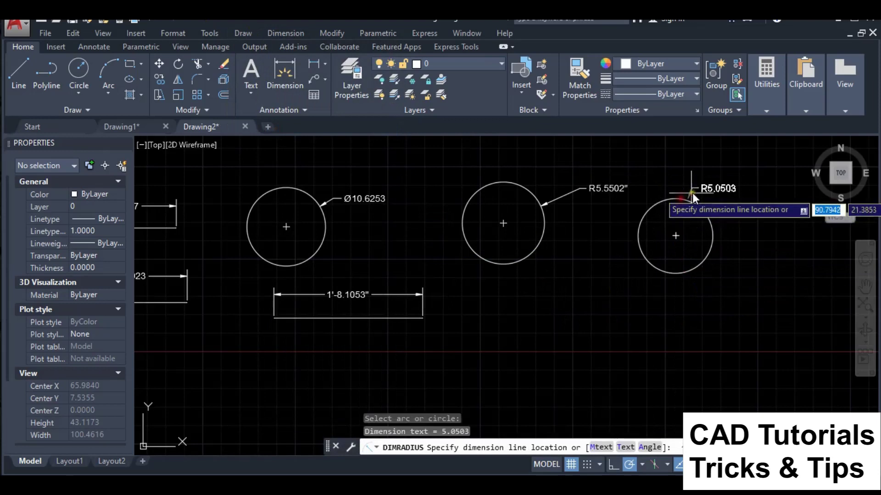
click(722, 180)
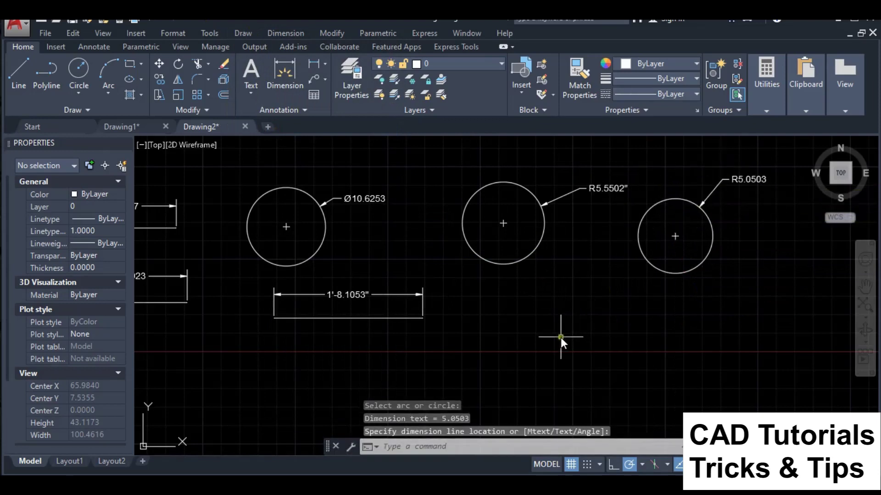
Set the Standard dimension style's unit format to Engineering, so R5.0503" and Ø10.6253" show inch marks
text(D)
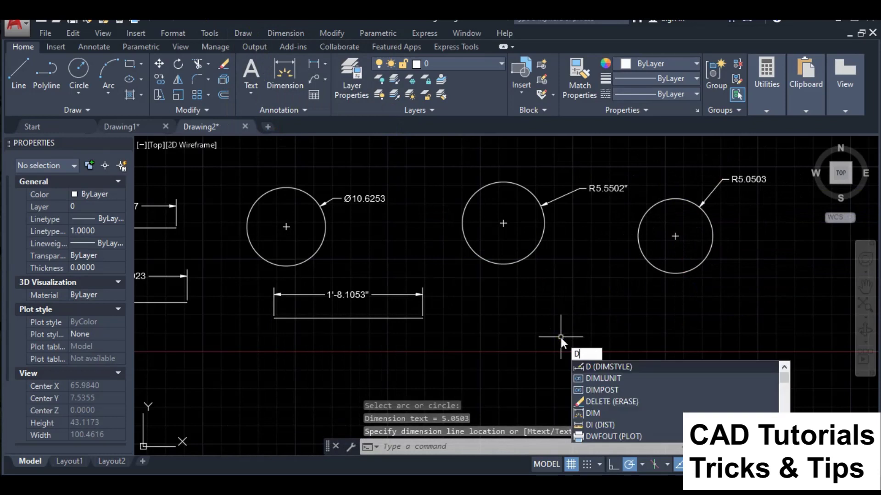
key(Return)
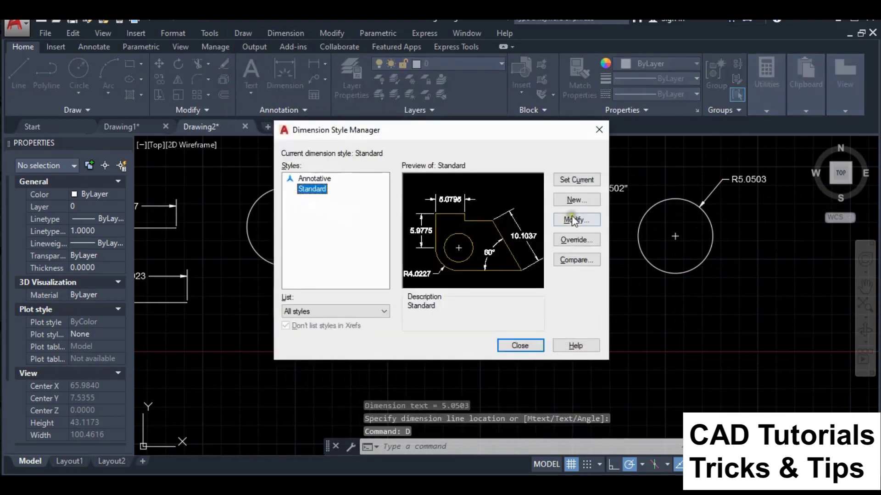
click(573, 220)
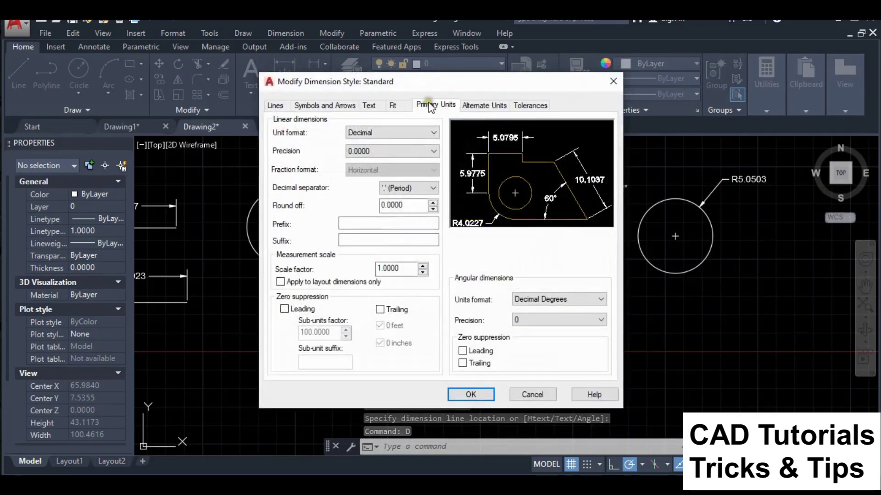
click(417, 132)
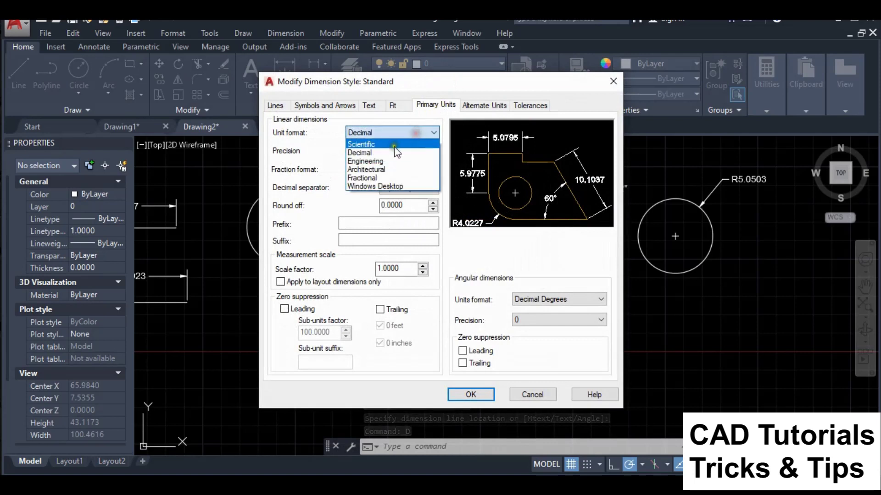
click(362, 161)
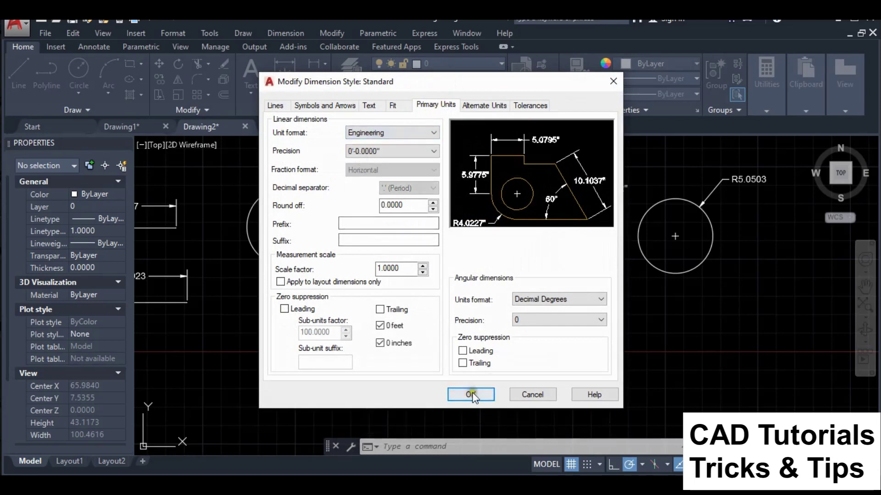
click(472, 395)
click(507, 347)
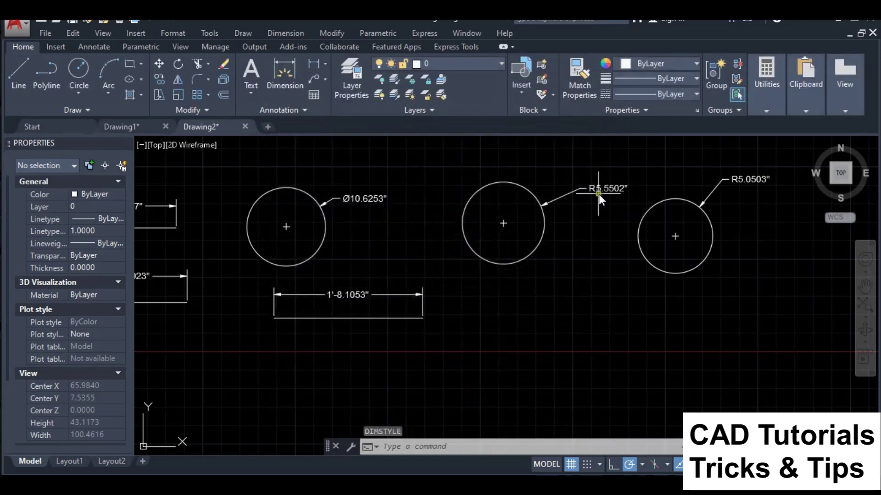
scroll(598, 194, up, 2)
scroll(658, 210, down, 2)
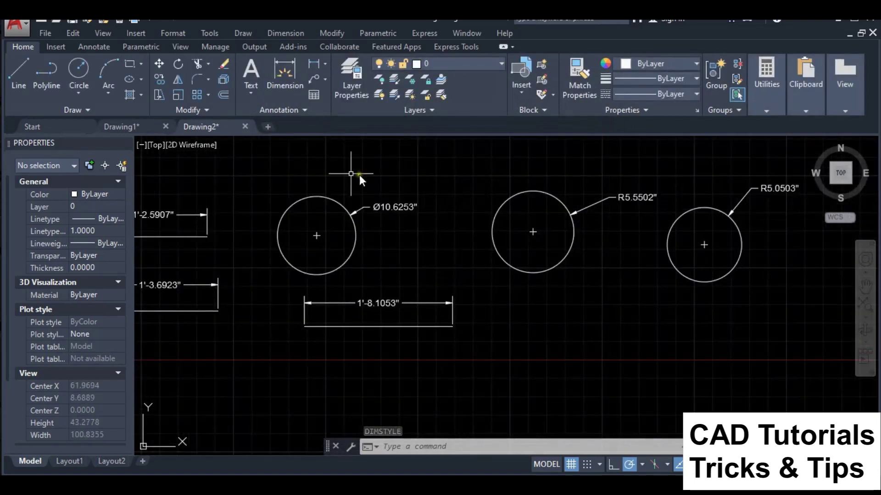
scroll(481, 230, down, 2)
scroll(224, 241, up, 4)
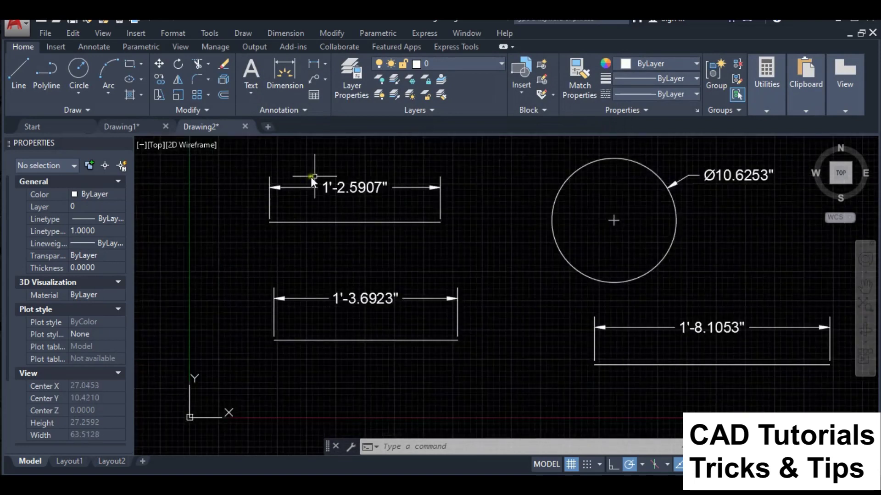
scroll(251, 238, down, 2)
scroll(252, 240, down, 2)
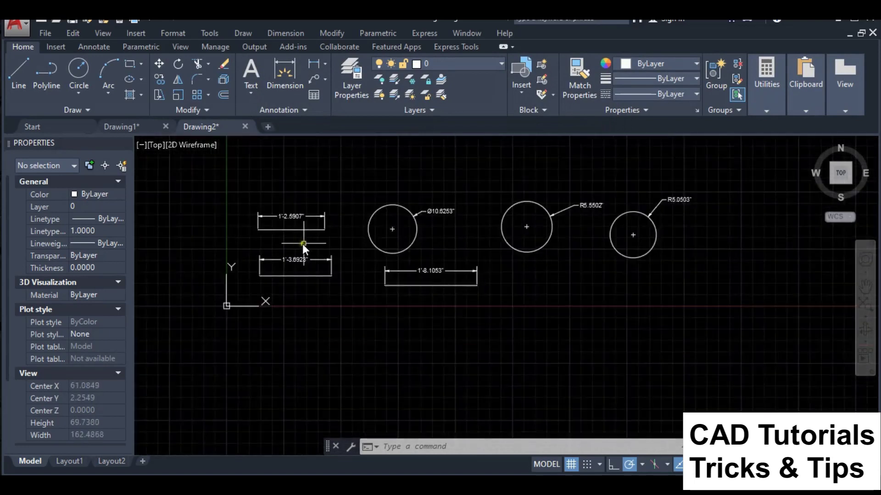
scroll(412, 189, up, 2)
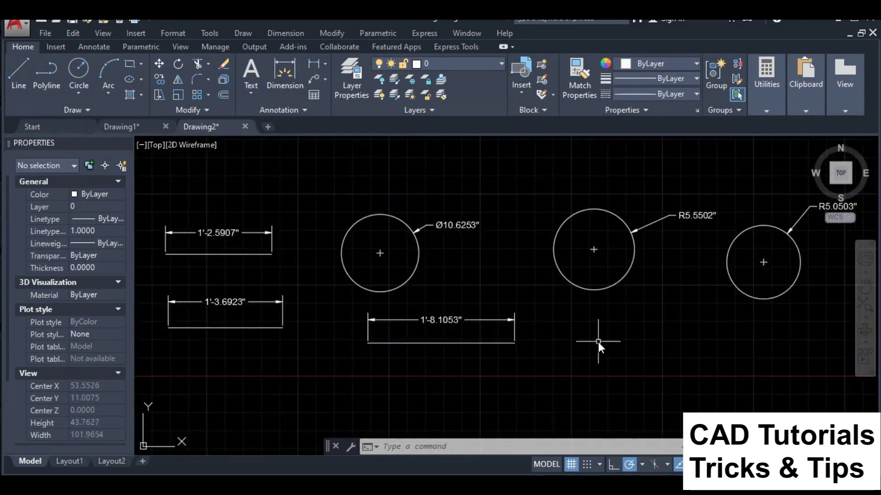